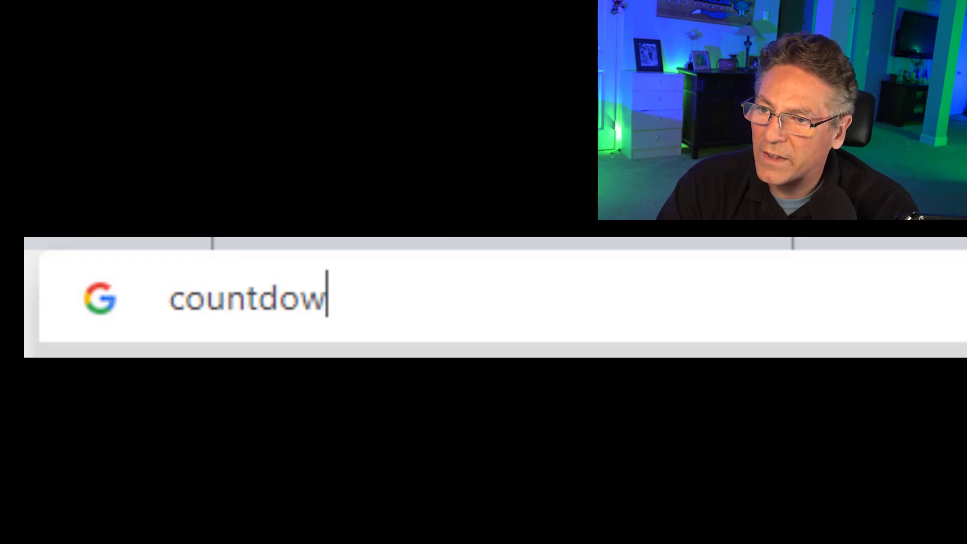
- Search Google for 'countdown timer with optional next scene 012' and open the OBS Forums result
{"action": "type", "text": "ional next scene "}
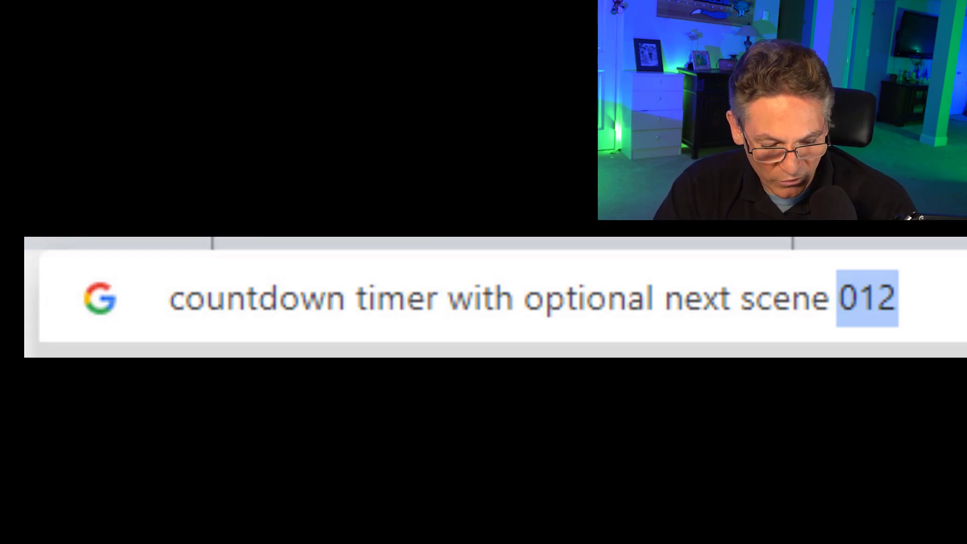
{"action": "type", "text": "012"}
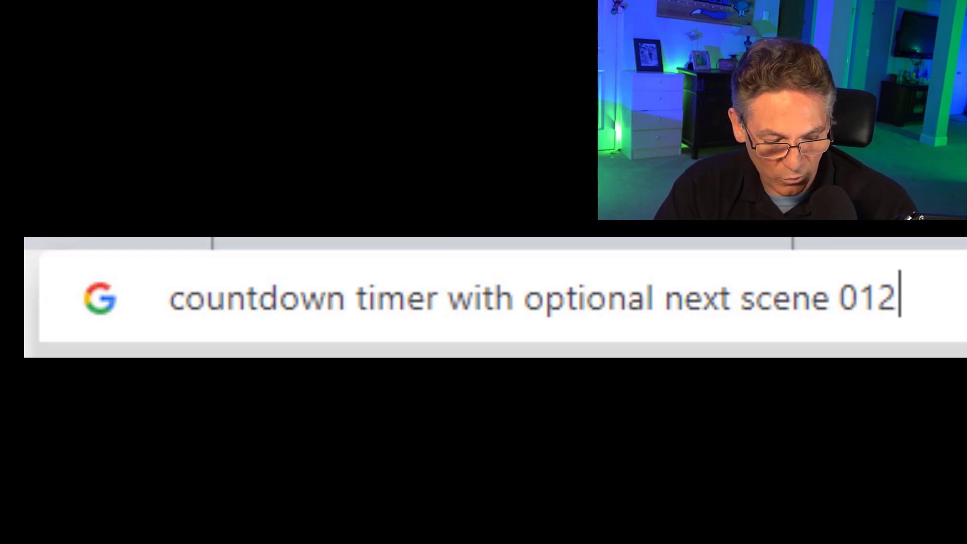
{"action": "key", "text": "Return"}
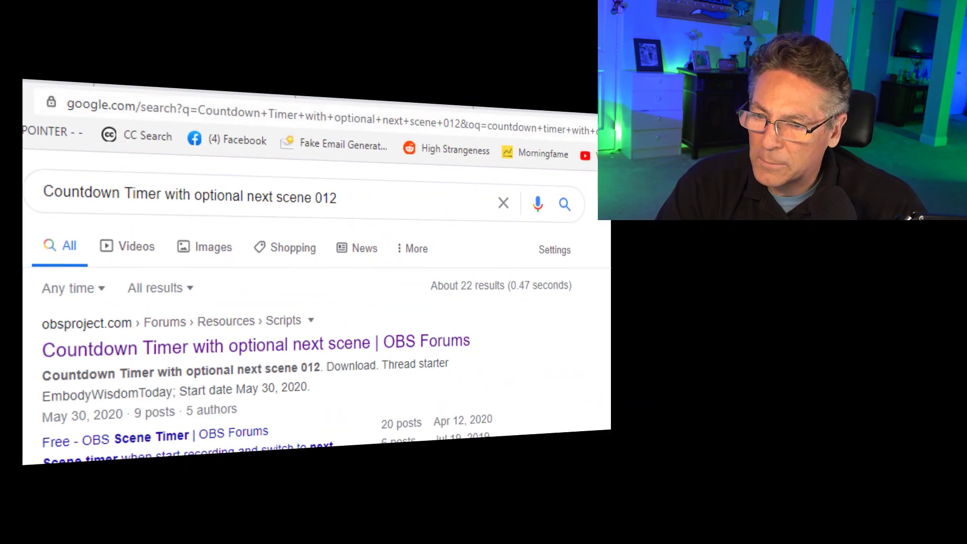
{"action": "left_click", "coordinate": [395, 351]}
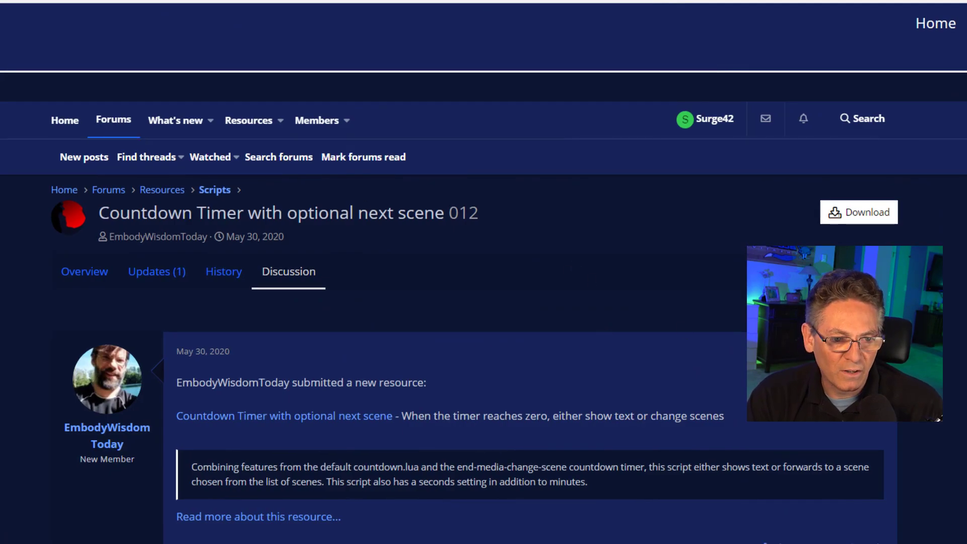
- Download the countdown timer script as CountdownDays.lua from the resource page
{"action": "left_click", "coordinate": [857, 220]}
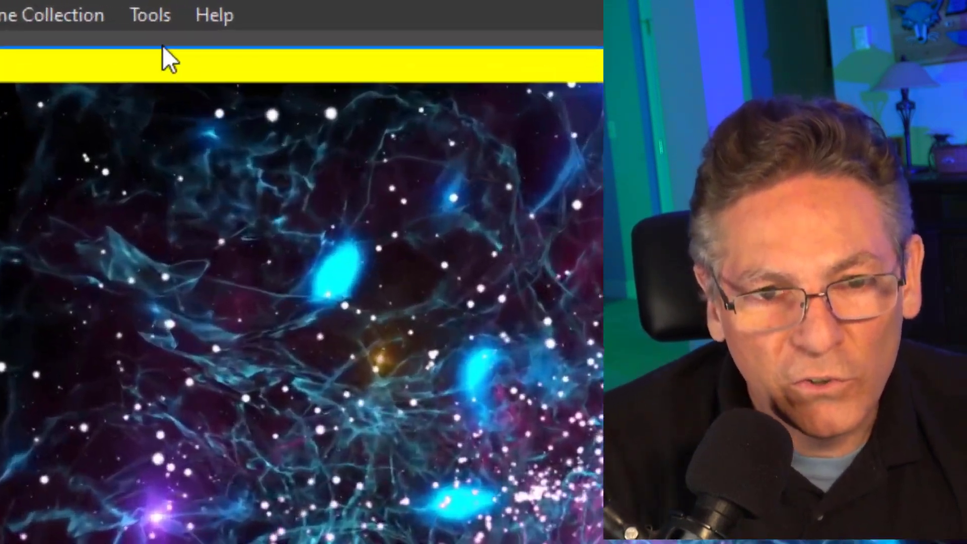
- Open the Scripts manager from Tools and start adding a new script
{"action": "left_click", "coordinate": [161, 7]}
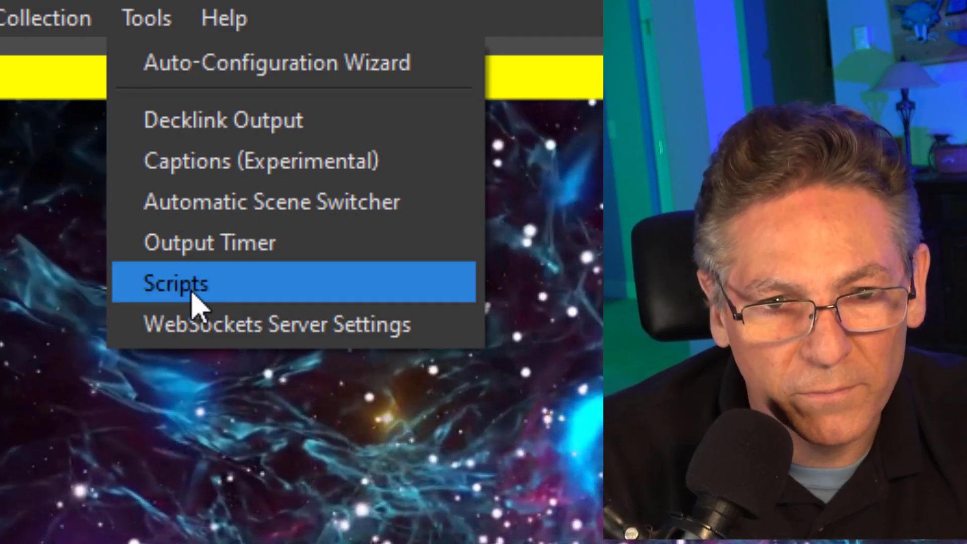
{"action": "left_click", "coordinate": [192, 299]}
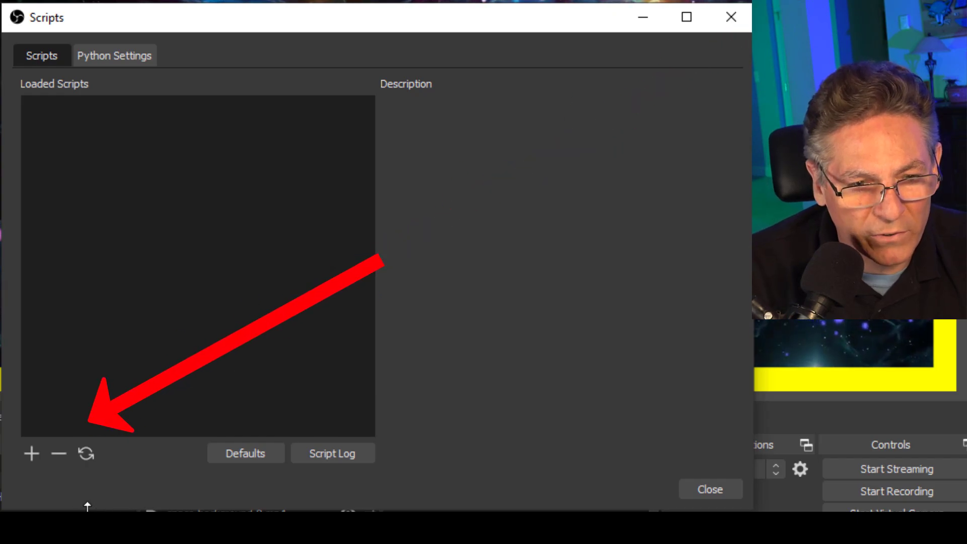
{"action": "left_click", "coordinate": [31, 453]}
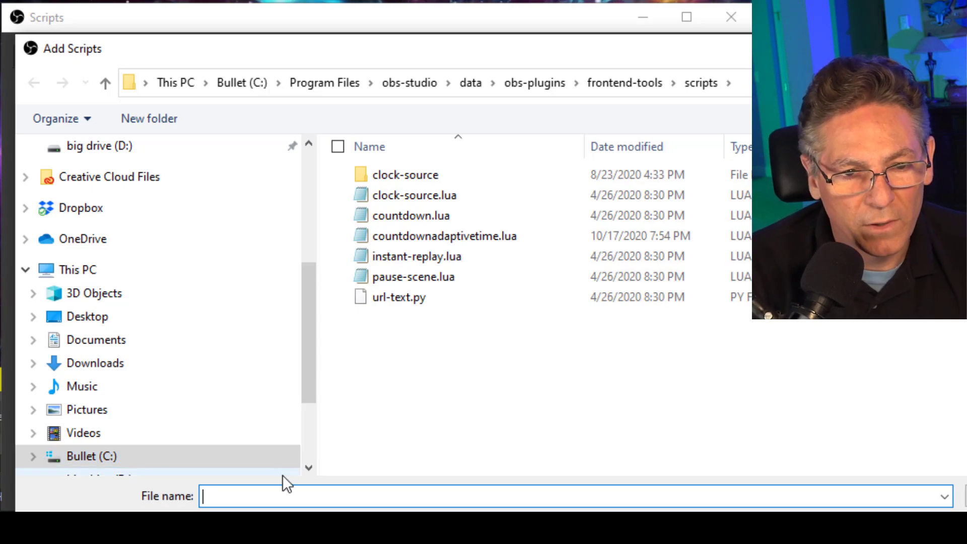
- Cut CountdownDays.lua out of the Downloads folder in the Add Scripts dialog
{"action": "left_click_drag", "start_coordinate": [310, 398], "coordinate": [323, 248]}
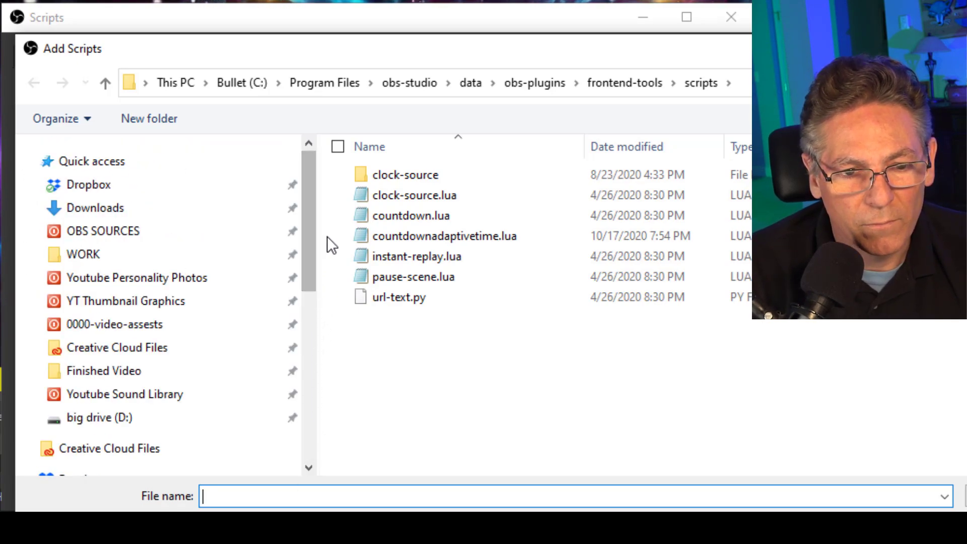
{"action": "left_click", "coordinate": [100, 215]}
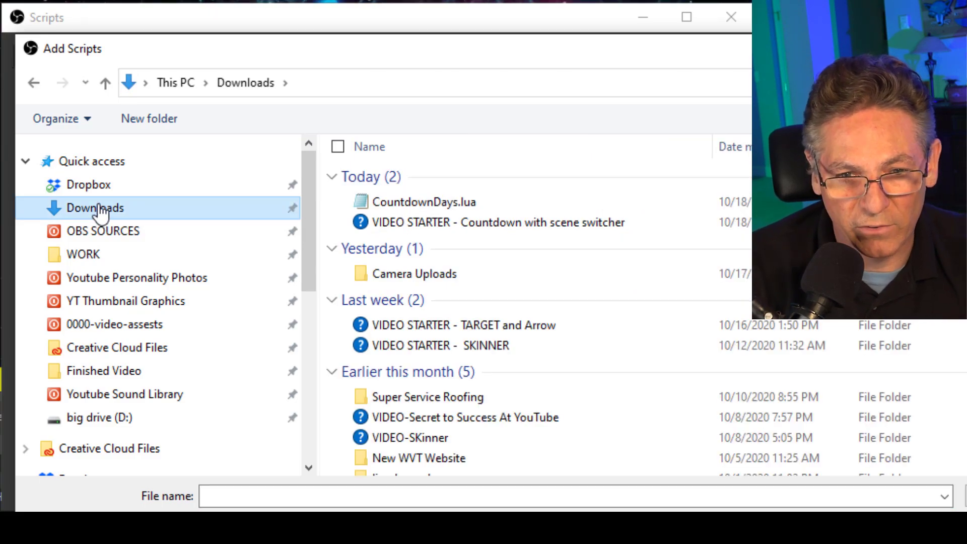
{"action": "left_click", "coordinate": [420, 201]}
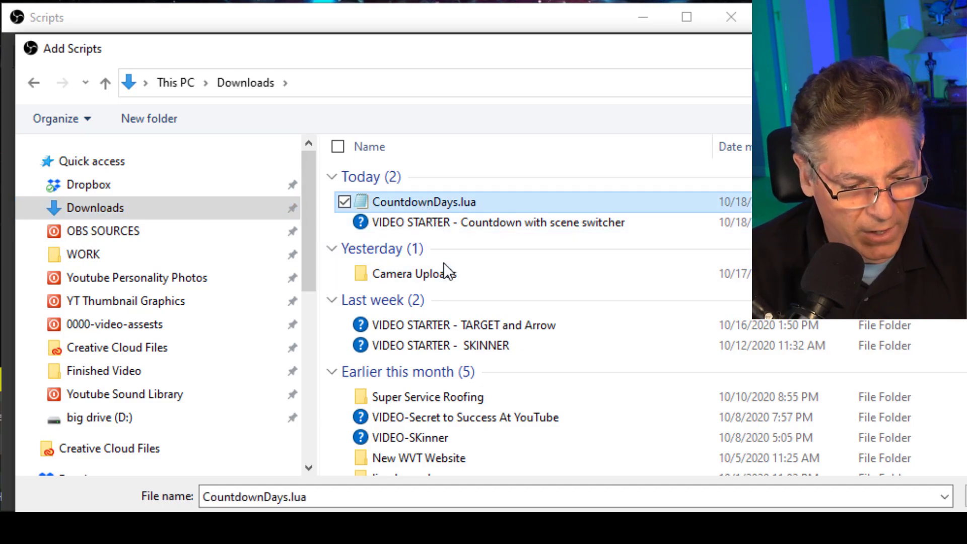
{"action": "key", "text": "ctrl+x"}
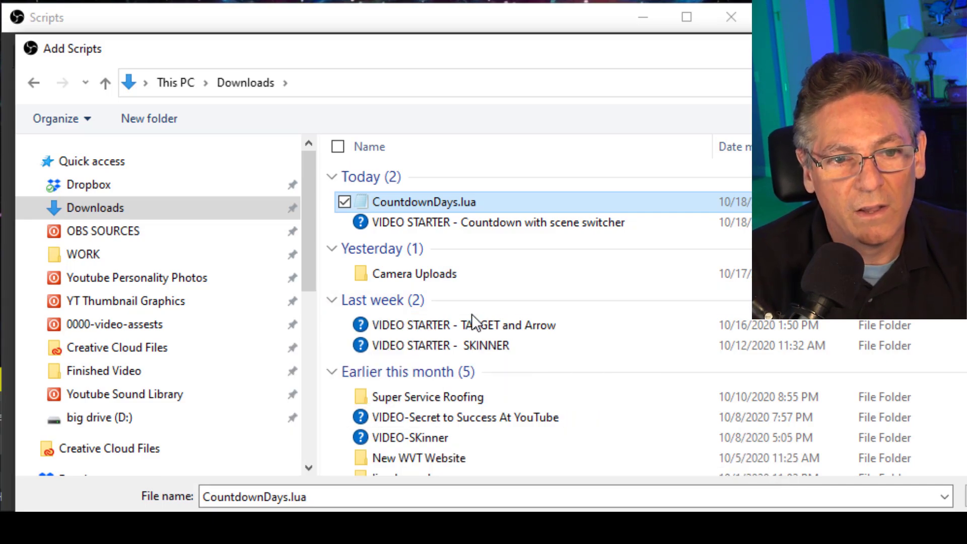
- Paste CountdownDays.lua into the obs-studio frontend-tools scripts folder
{"action": "left_click", "coordinate": [33, 85]}
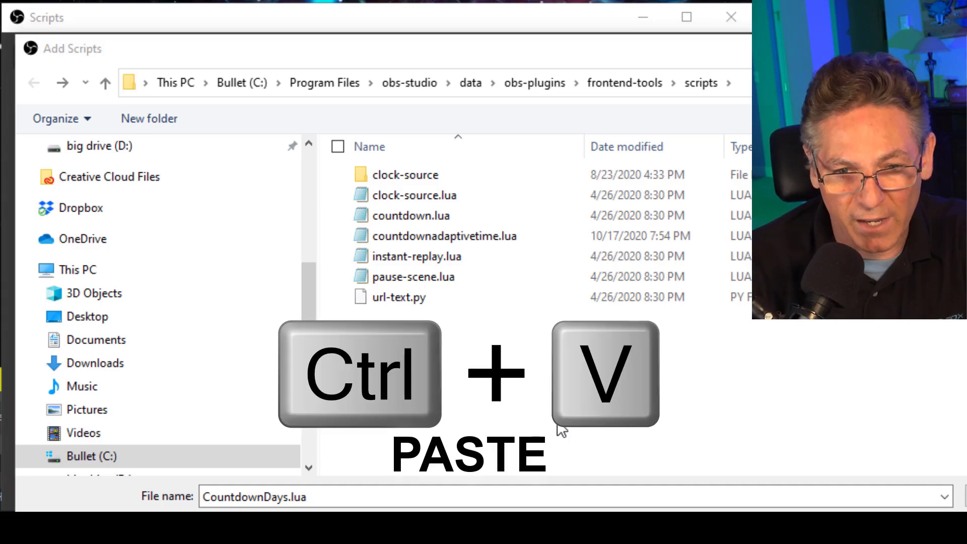
{"action": "key", "text": "ctrl+v"}
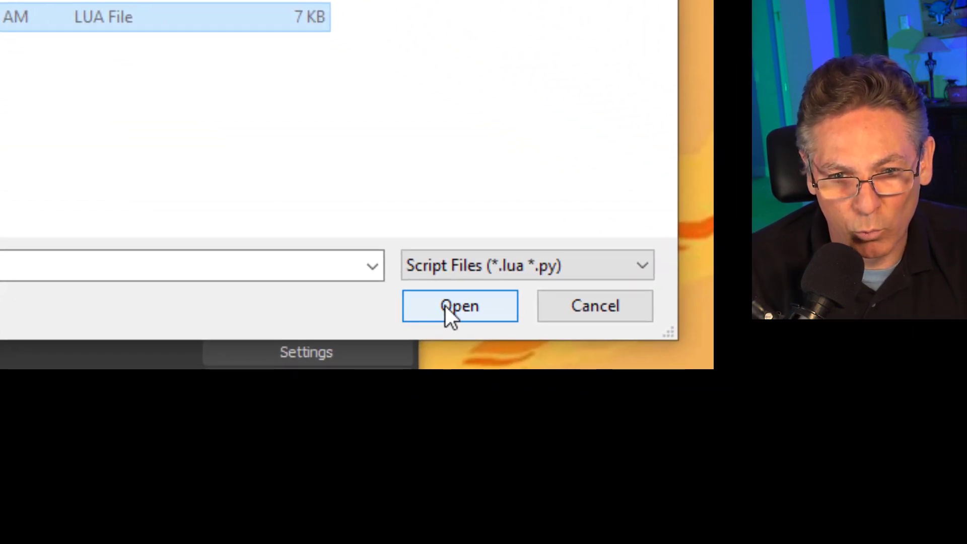
- Load the pasted CountdownDays.lua script into OBS
{"action": "left_click", "coordinate": [446, 306]}
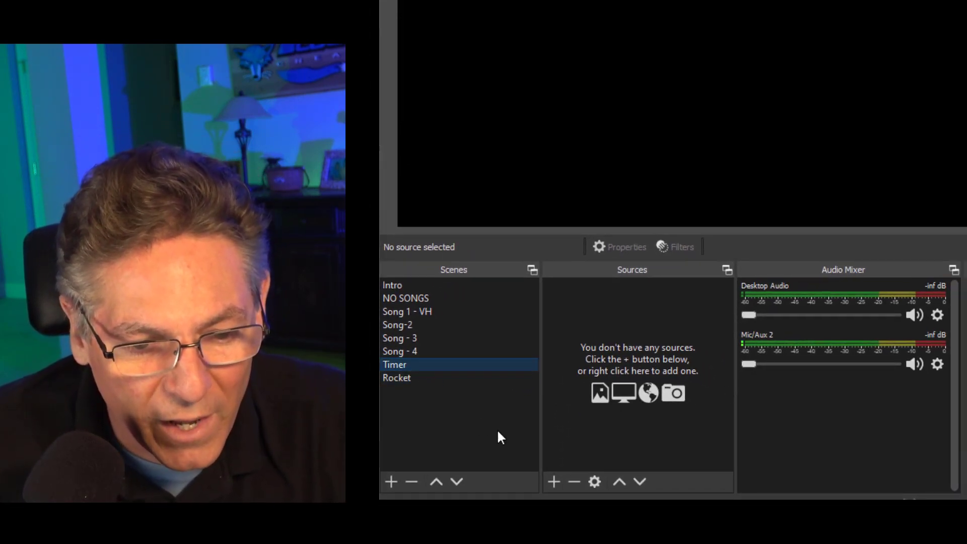
- Add a Text (GDI+) source named COUNTDOWN TIMER to the Timer scene
{"action": "left_click", "coordinate": [554, 482]}
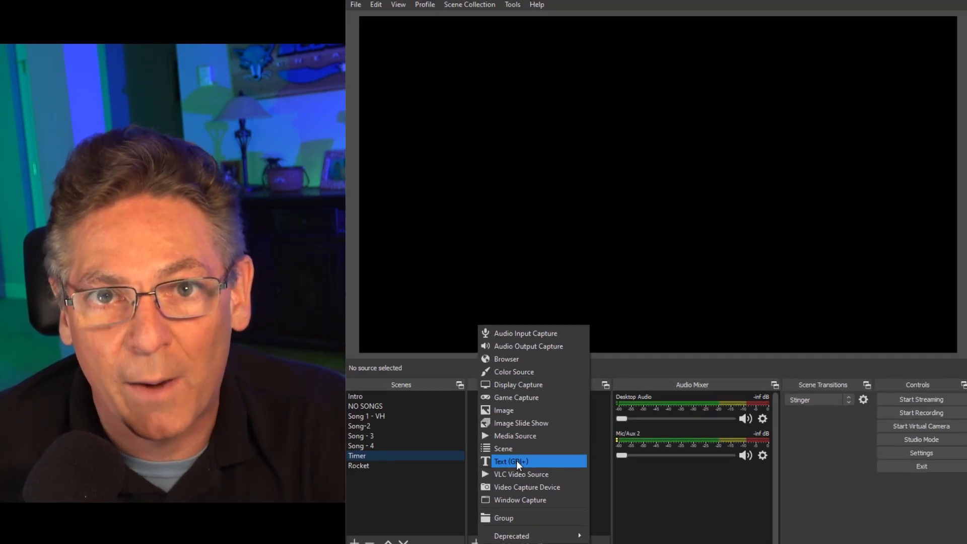
{"action": "left_click", "coordinate": [517, 461]}
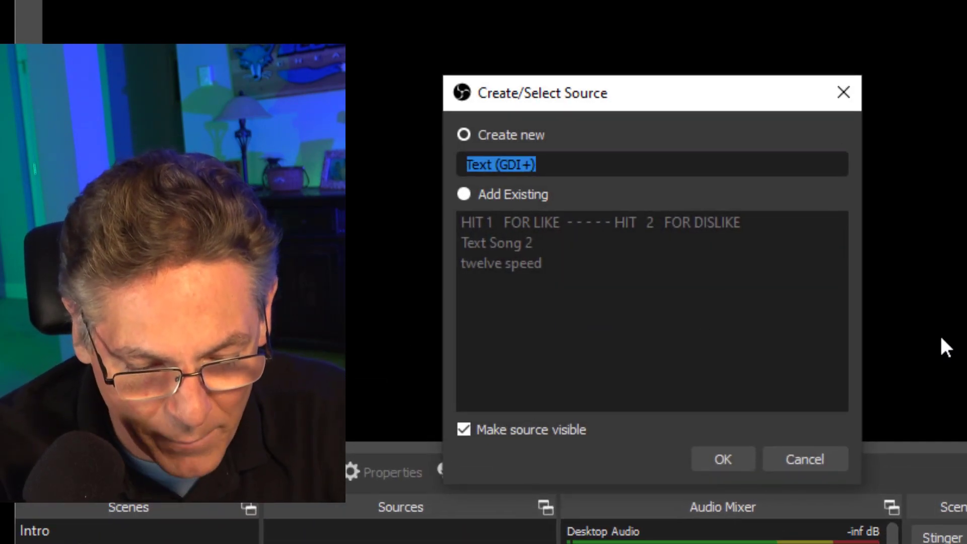
{"action": "type", "text": "C"}
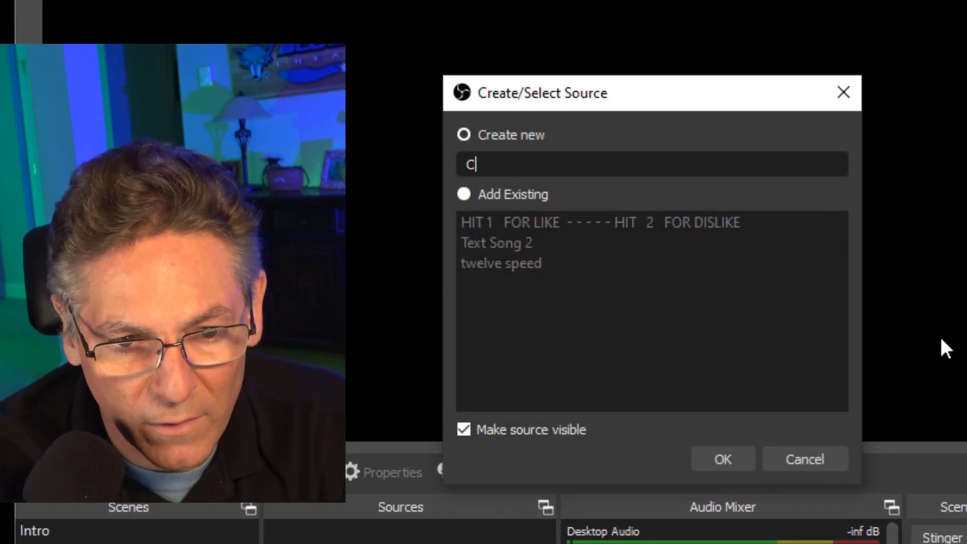
{"action": "type", "text": "OUNTDOWN TIMER"}
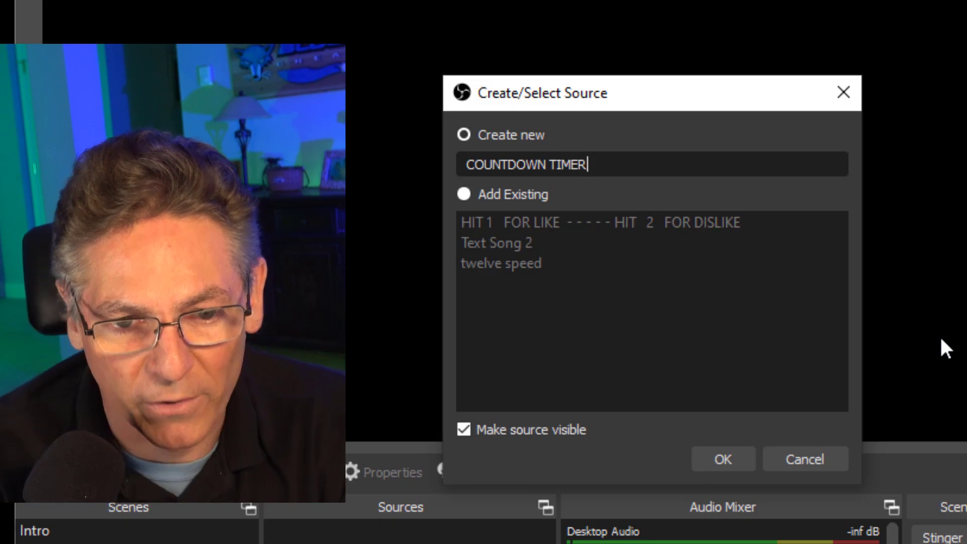
{"action": "left_click", "coordinate": [724, 441]}
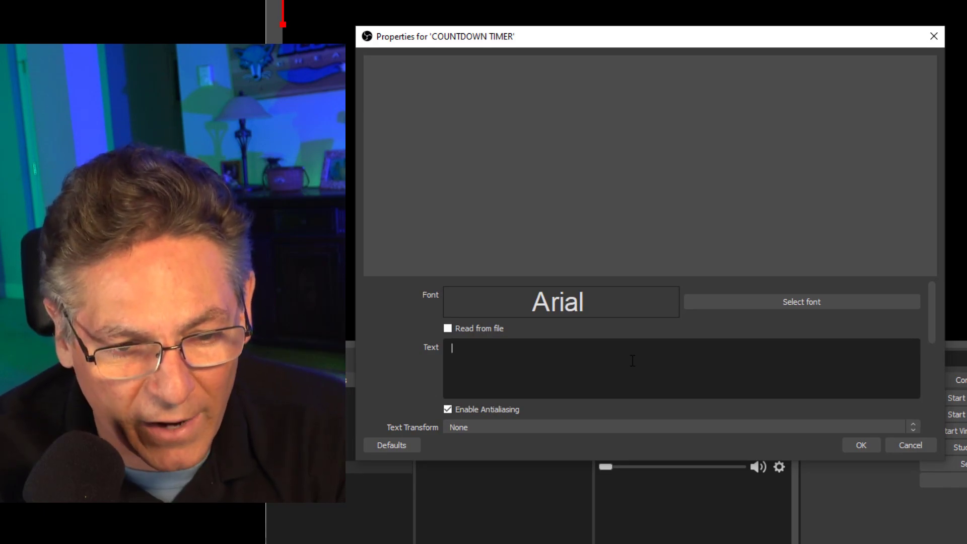
- Enter 'text' as the source text in Anton Regular font at size 256
{"action": "type", "text": "text"}
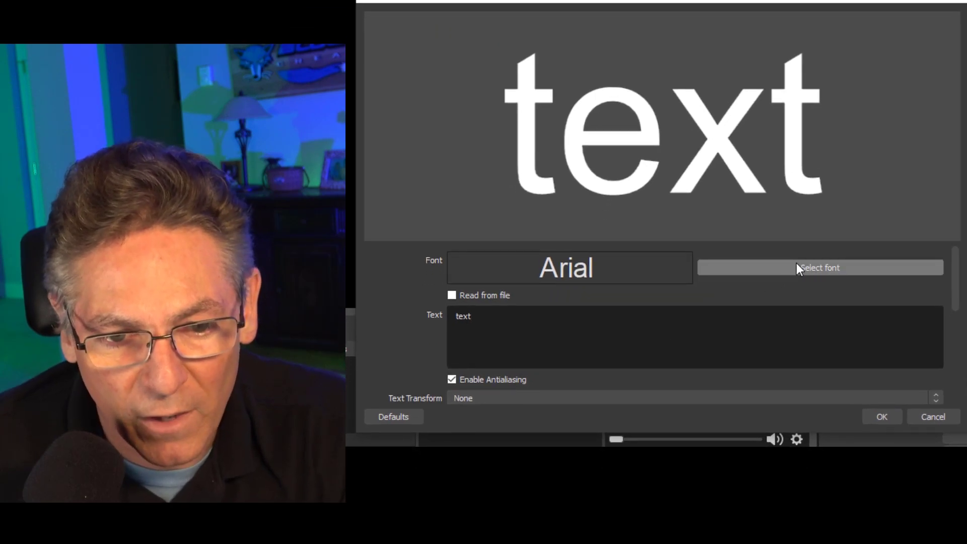
{"action": "left_click", "coordinate": [780, 300]}
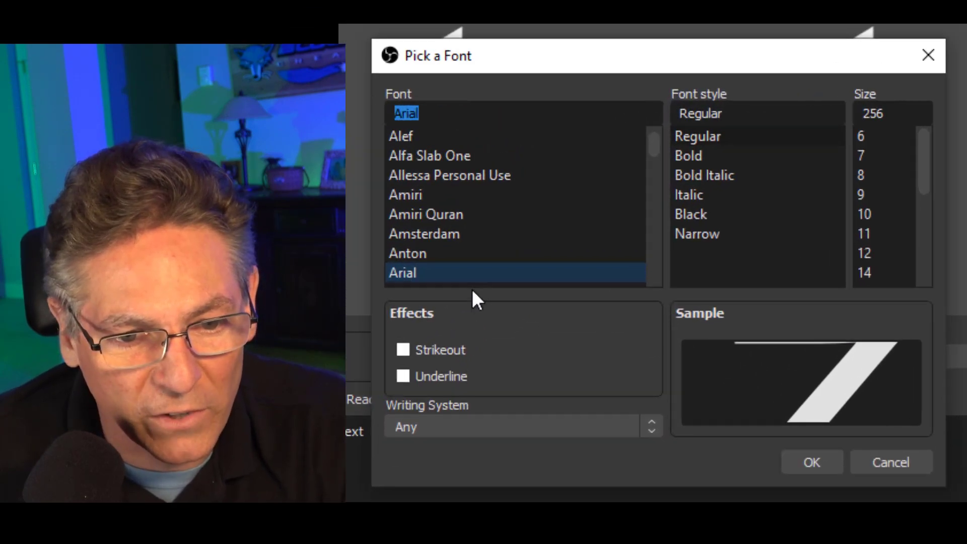
{"action": "left_click", "coordinate": [426, 252]}
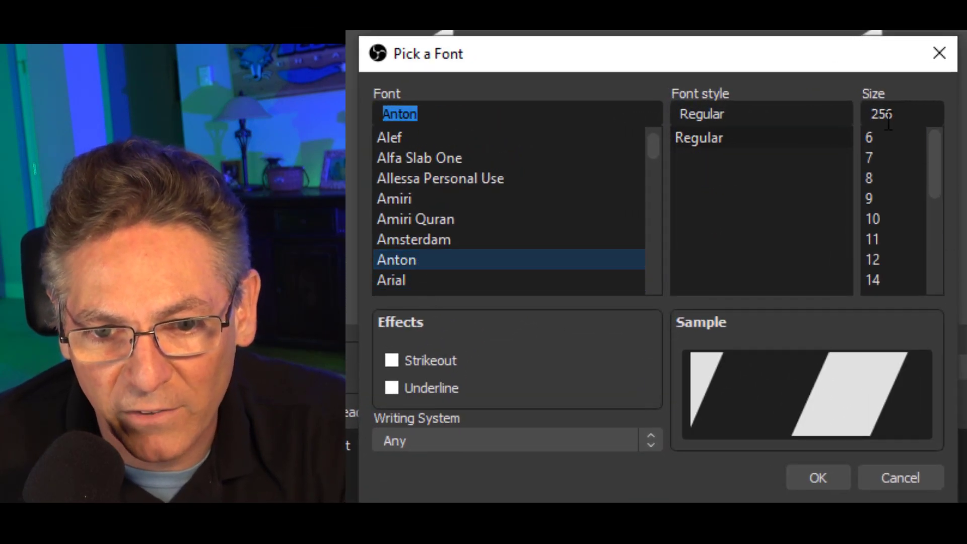
{"action": "double_click", "coordinate": [888, 120]}
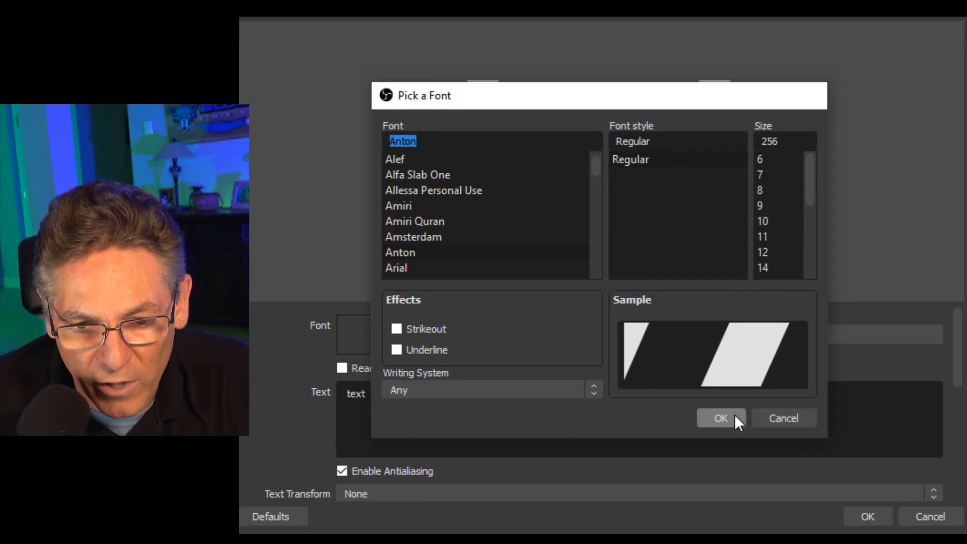
{"action": "left_click", "coordinate": [722, 418]}
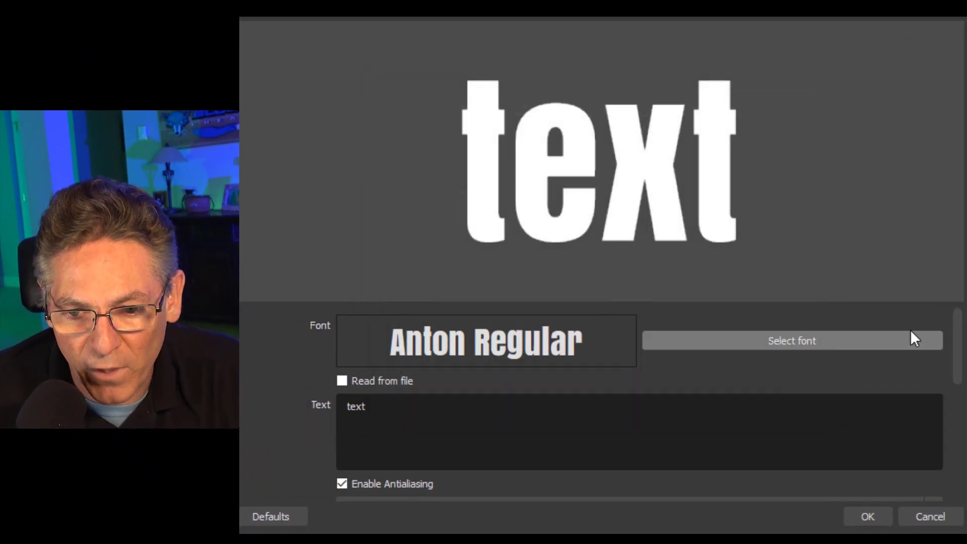
- Make the text colour pure yellow with a gradient enabled
{"action": "left_click_drag", "start_coordinate": [958, 328], "coordinate": [954, 441]}
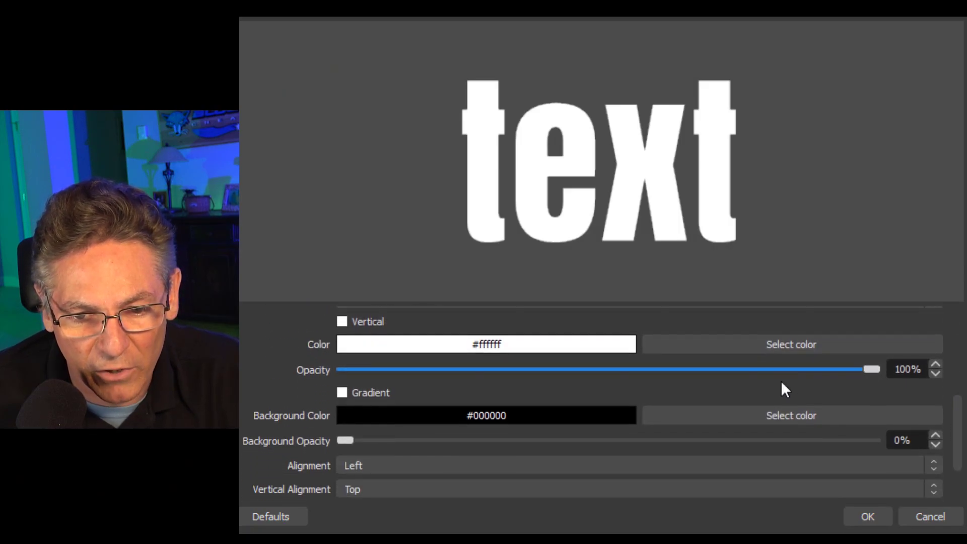
{"action": "left_click", "coordinate": [781, 344]}
{"action": "left_click", "coordinate": [563, 198]}
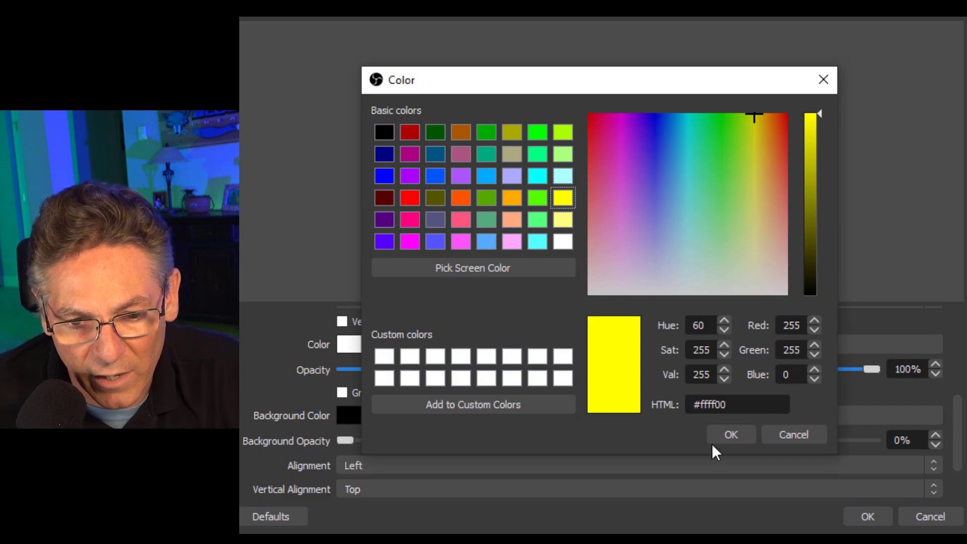
{"action": "left_click", "coordinate": [729, 434]}
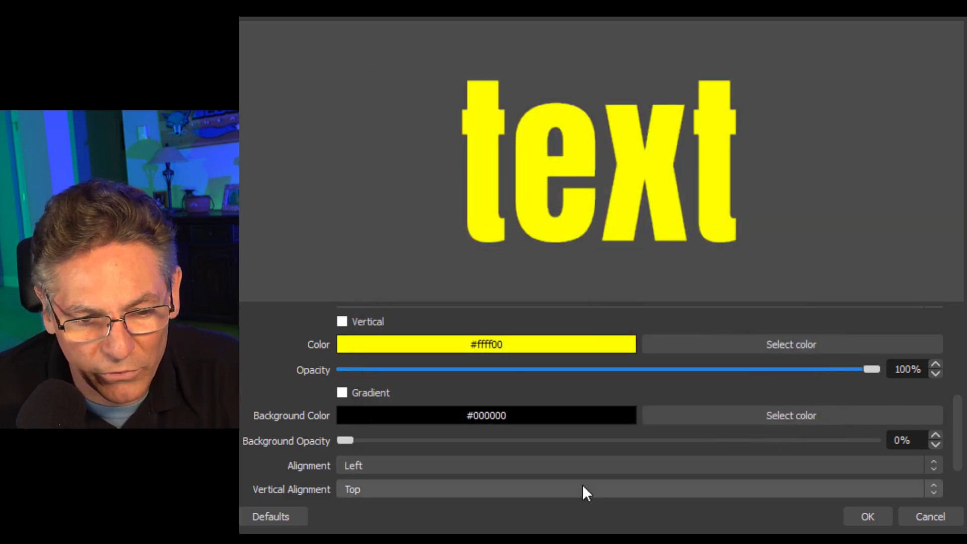
{"action": "left_click_drag", "start_coordinate": [959, 458], "coordinate": [956, 474]}
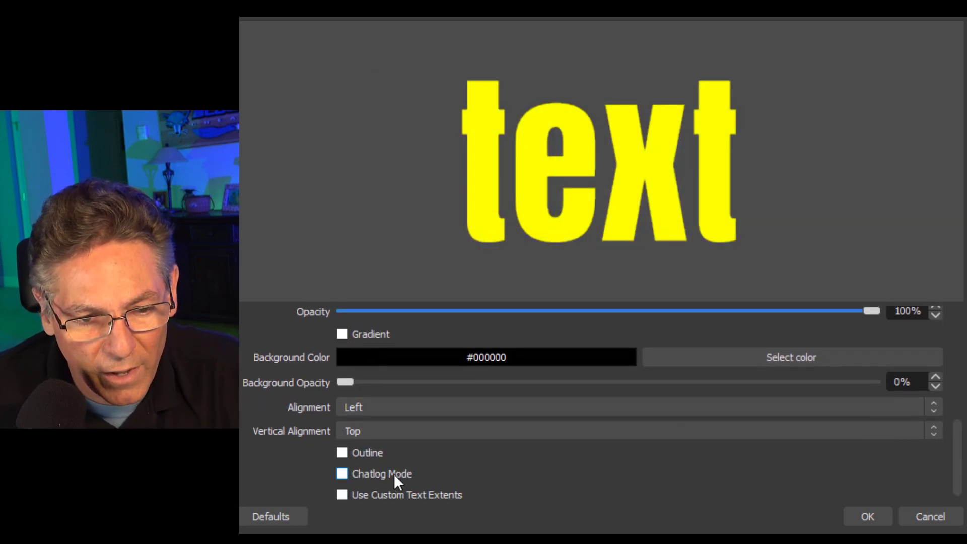
{"action": "left_click", "coordinate": [341, 334]}
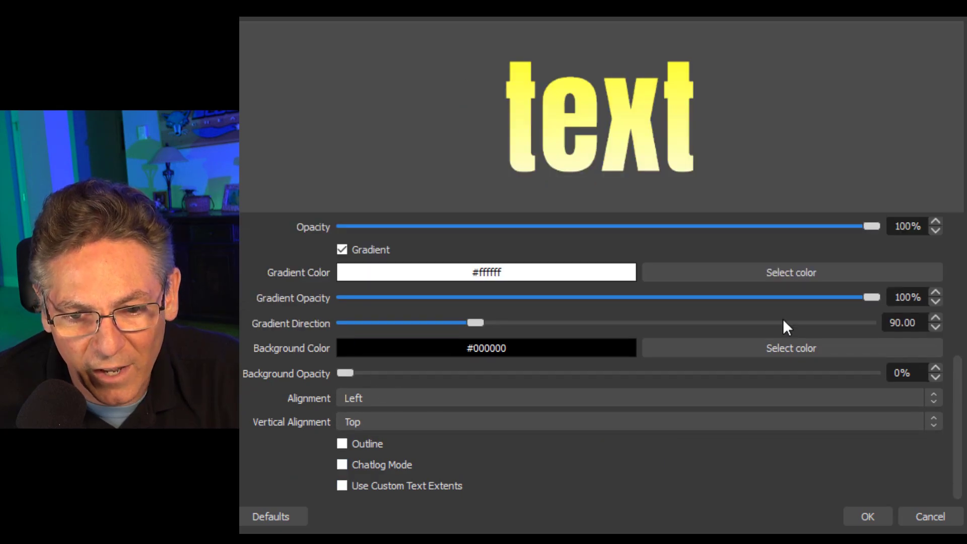
{"action": "scroll", "coordinate": [783, 325], "scroll_direction": "up", "scroll_amount": 3}
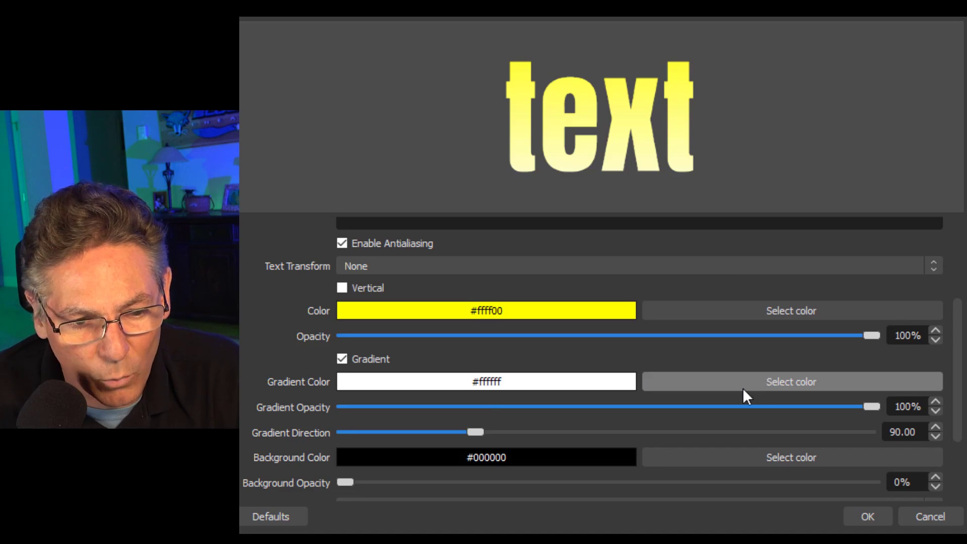
{"action": "scroll", "coordinate": [962, 438], "scroll_direction": "down", "scroll_amount": 3}
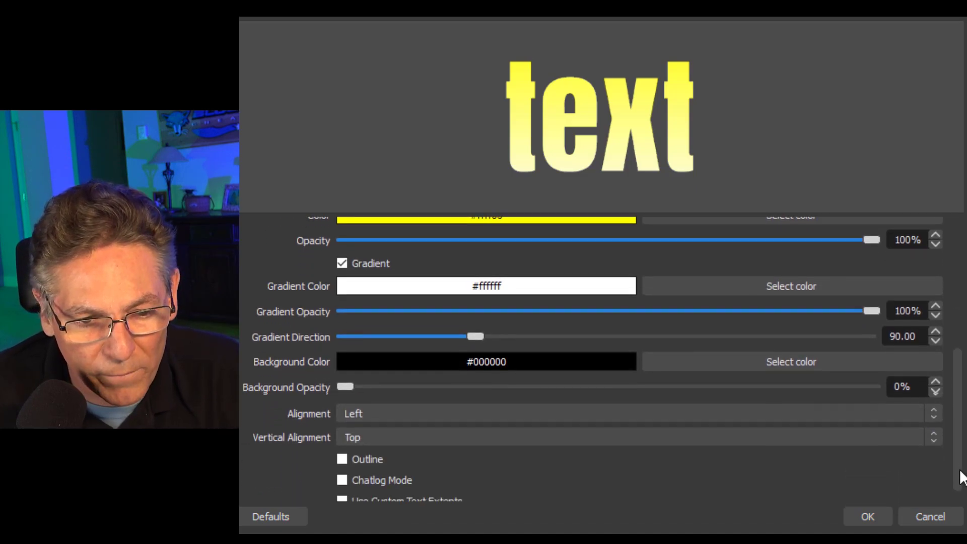
- Add a black outline to the text and apply the properties
{"action": "left_click", "coordinate": [342, 457]}
{"action": "scroll", "coordinate": [675, 485], "scroll_direction": "down", "scroll_amount": 3}
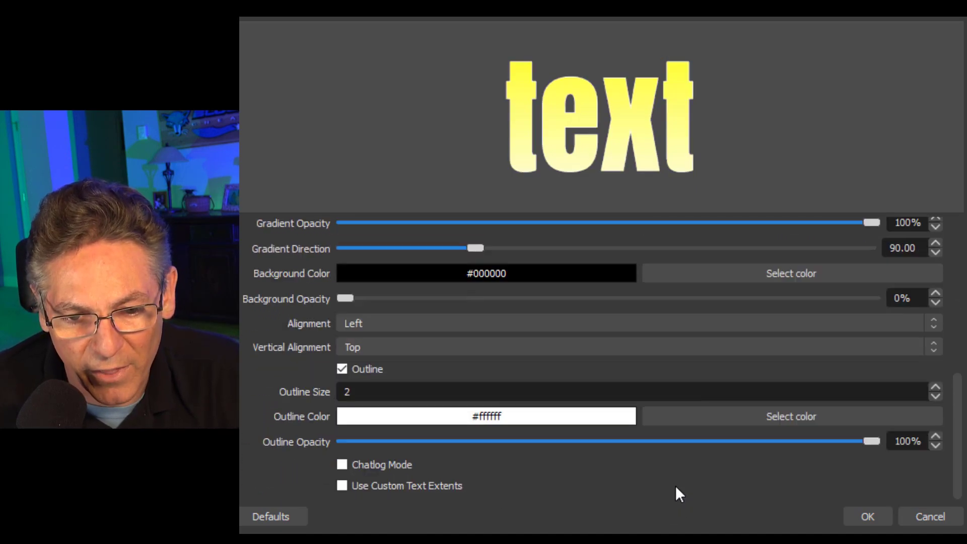
{"action": "left_click", "coordinate": [680, 416]}
{"action": "left_click", "coordinate": [383, 132]}
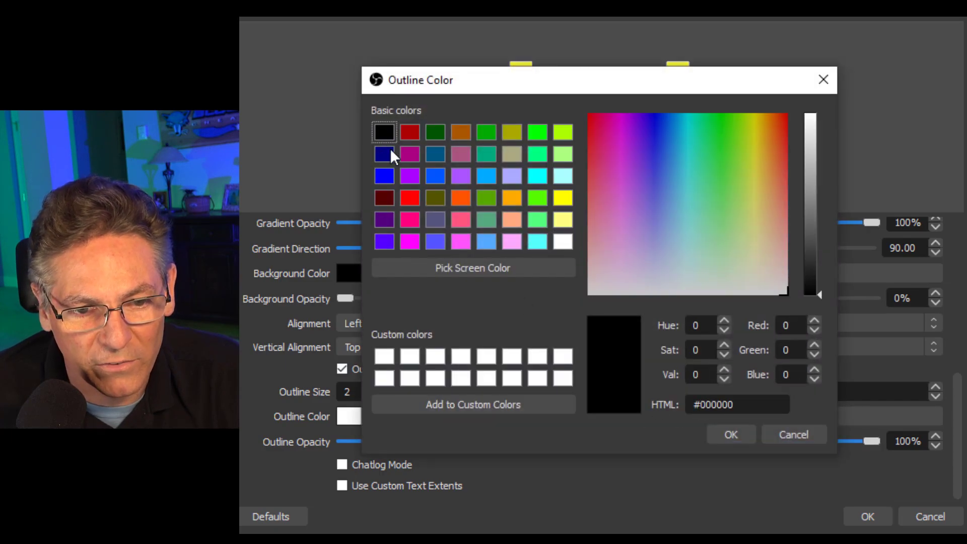
{"action": "left_click", "coordinate": [728, 431]}
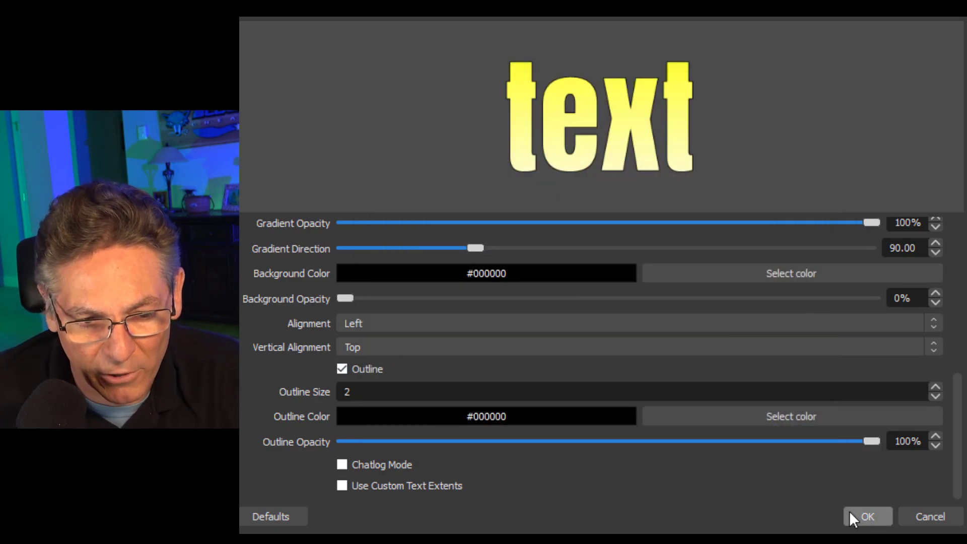
{"action": "left_click", "coordinate": [871, 514]}
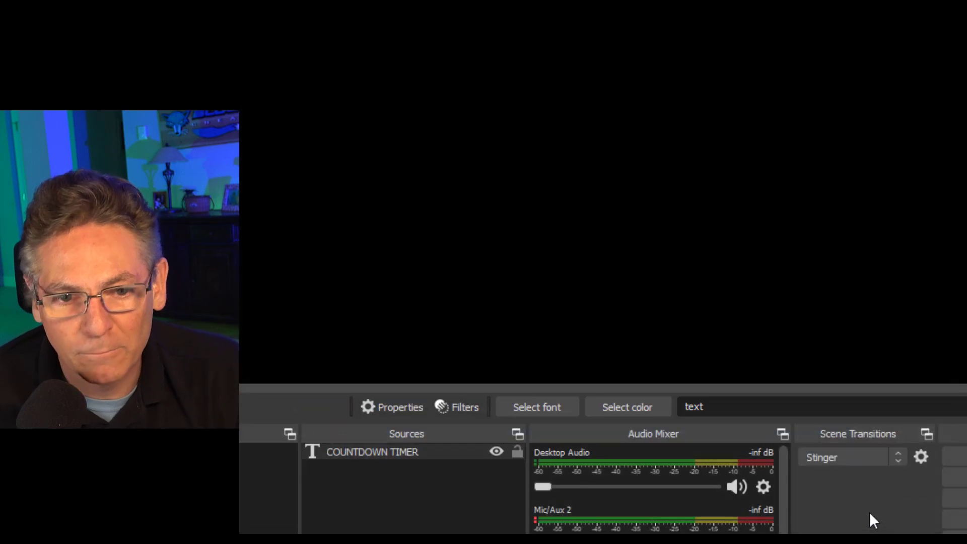
- Move the timer text near the top centre of the preview
{"action": "left_click_drag", "start_coordinate": [645, 179], "coordinate": [617, 124]}
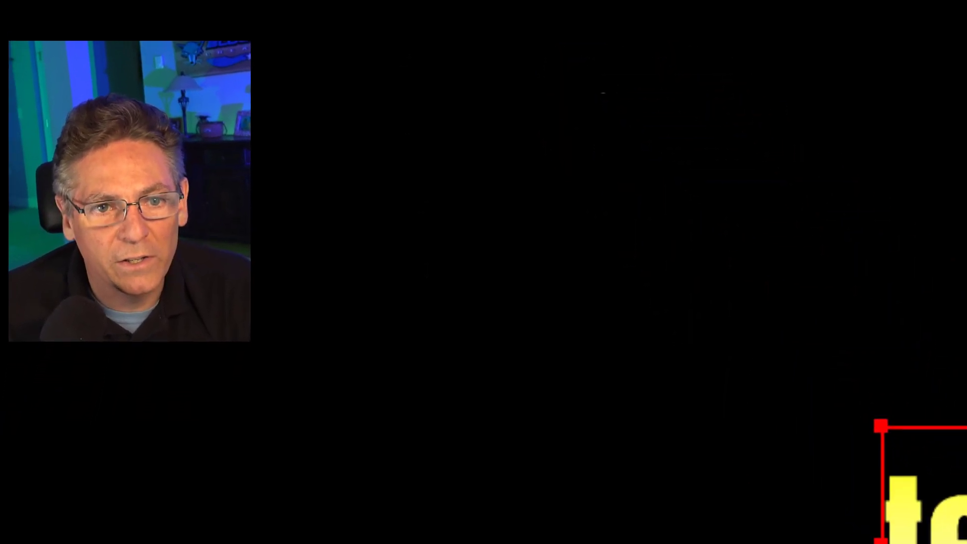
{"action": "left_click", "coordinate": [383, 3]}
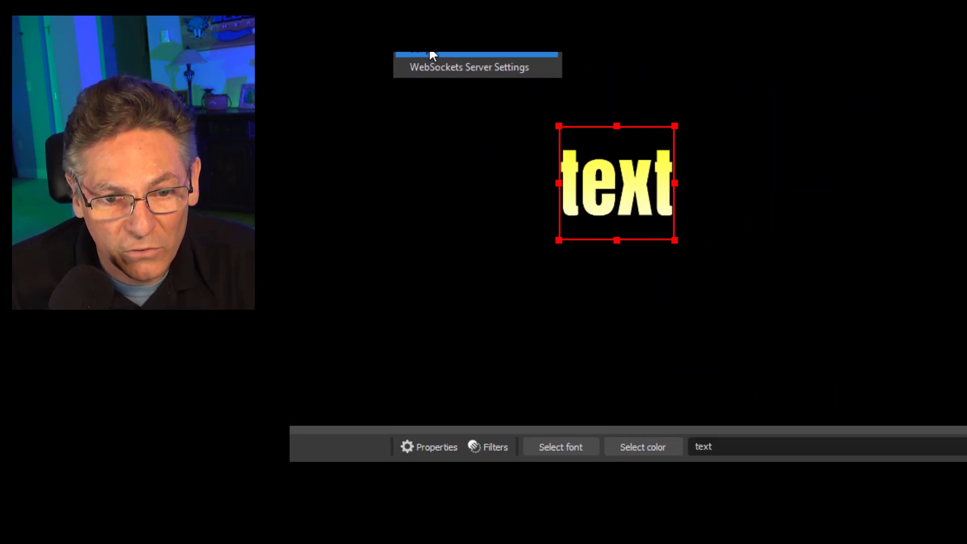
- Load CountdownDays.lua in the Scripts window and view its timer source choices
{"action": "left_click", "coordinate": [685, 373]}
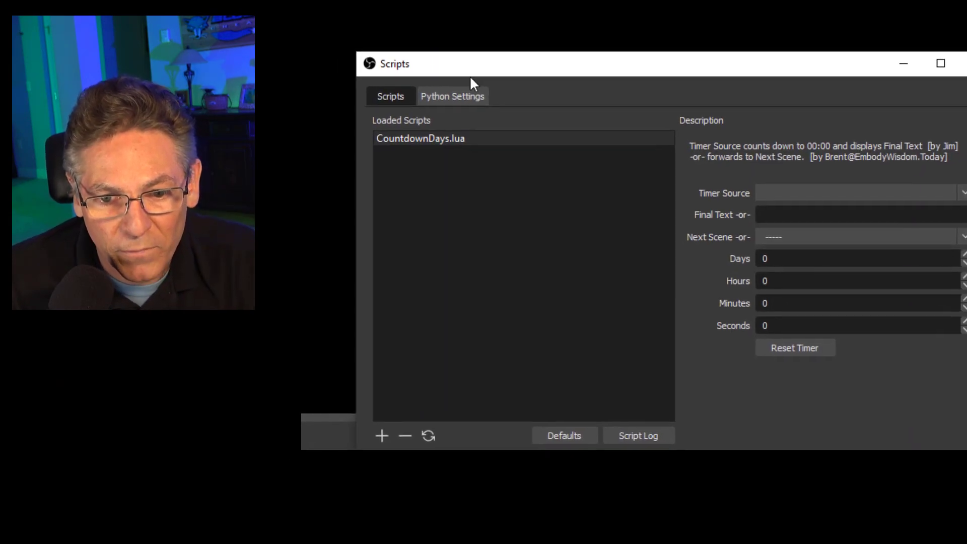
{"action": "left_click_drag", "start_coordinate": [581, 69], "coordinate": [520, 55]}
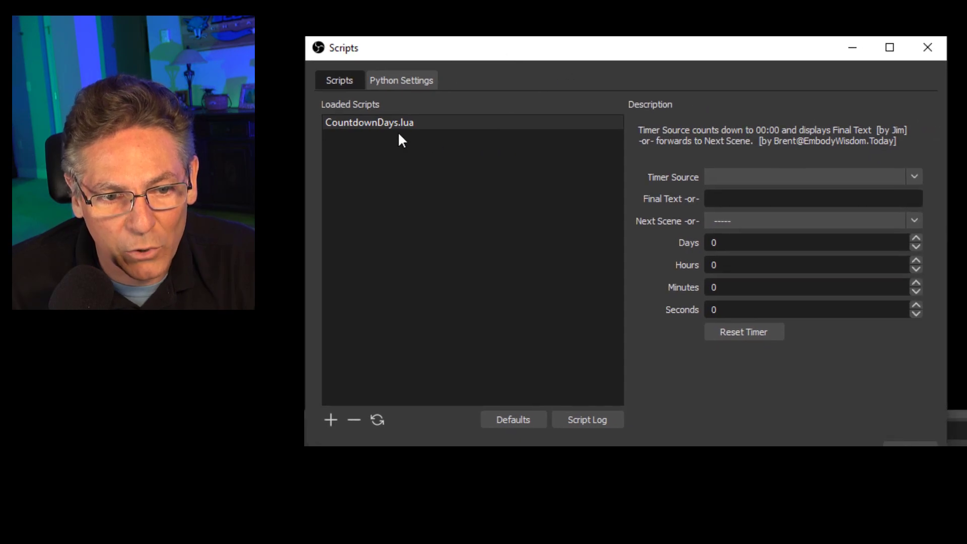
{"action": "left_click", "coordinate": [331, 419]}
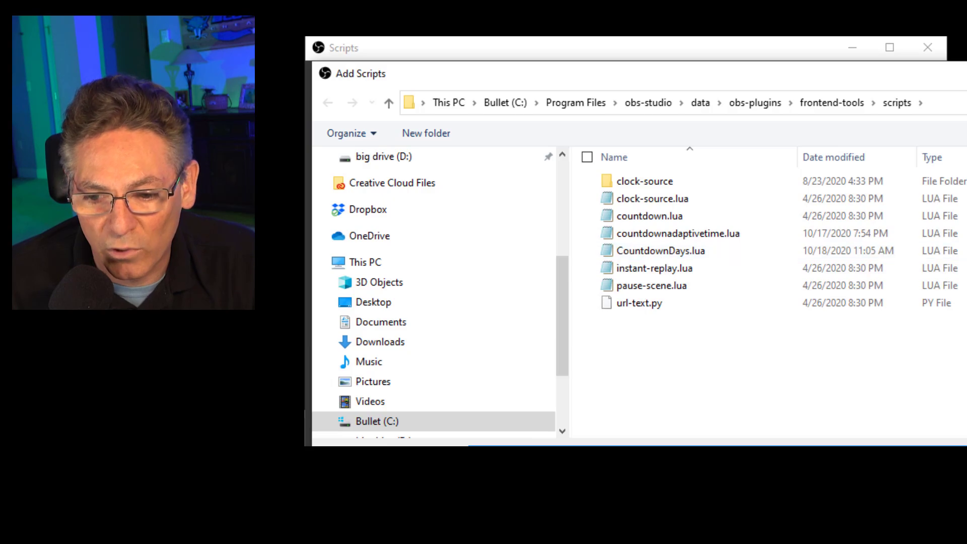
{"action": "double_click", "coordinate": [661, 250]}
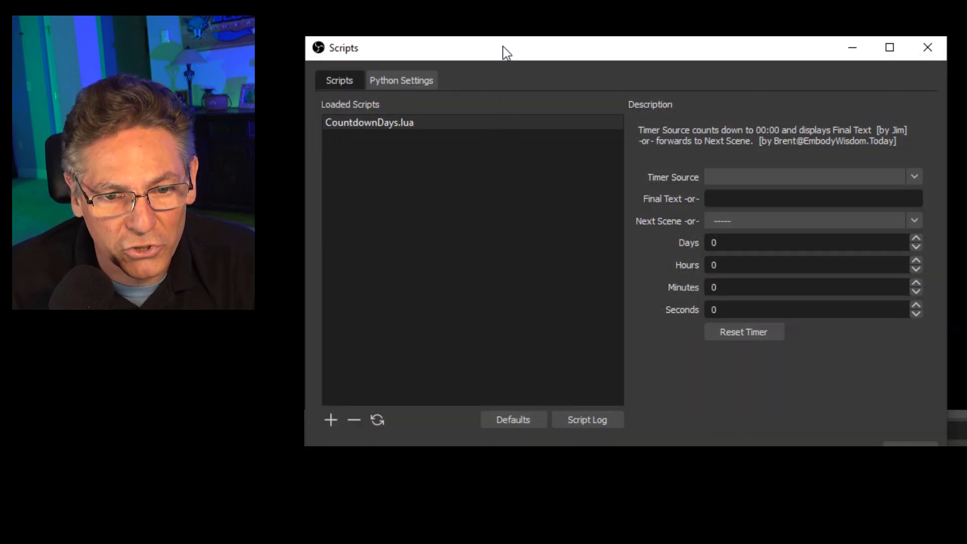
{"action": "left_click_drag", "start_coordinate": [506, 51], "coordinate": [528, 19]}
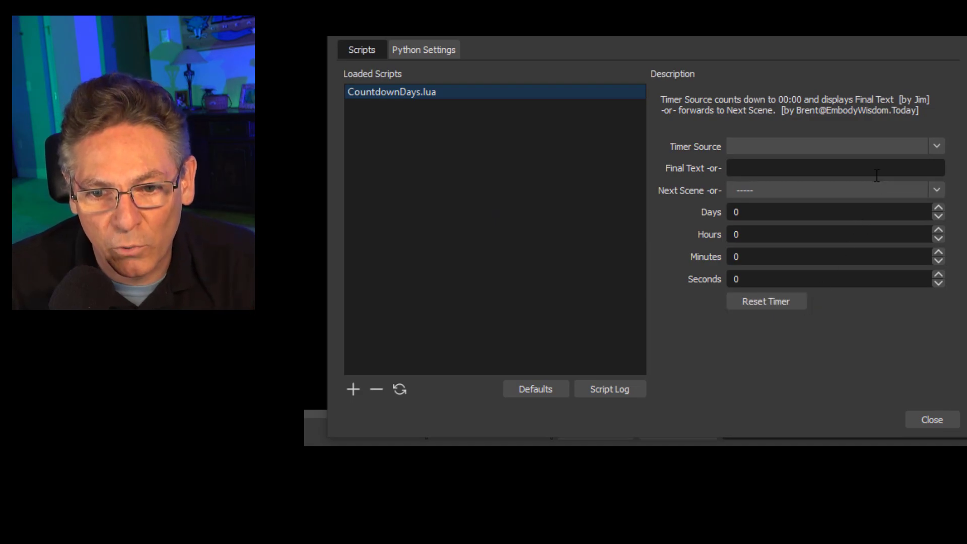
{"action": "left_click", "coordinate": [935, 146]}
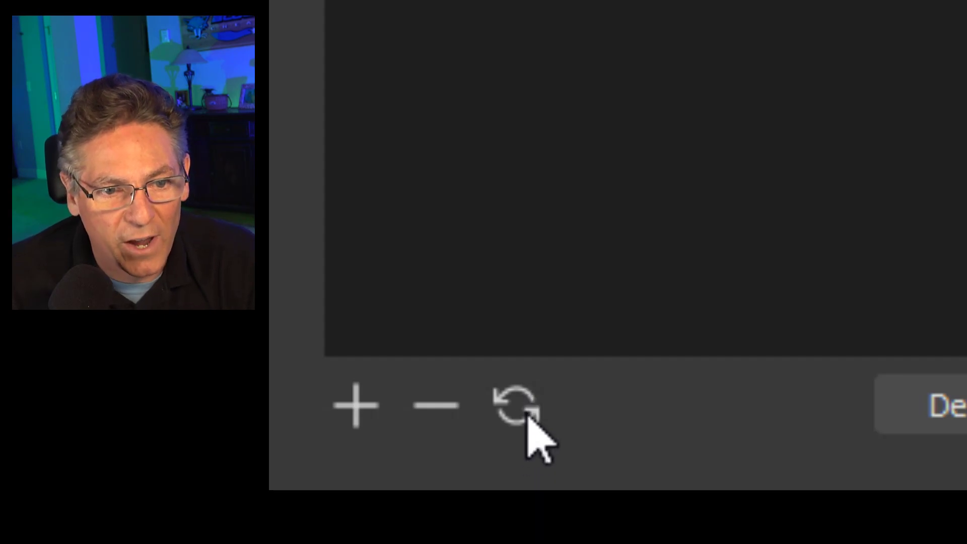
- Reload the scripts and choose COUNTDOWN TIMER as the script's Timer Source
{"action": "left_click", "coordinate": [529, 416]}
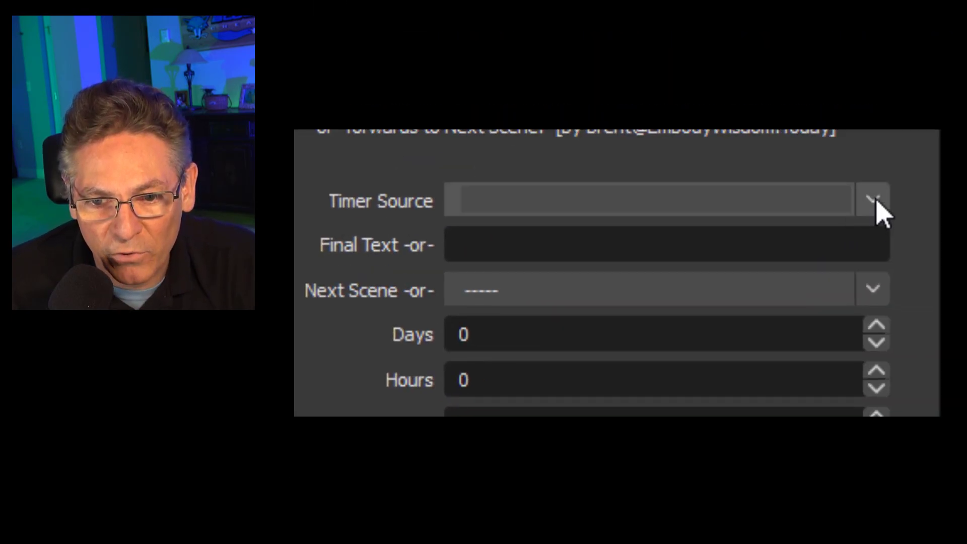
{"action": "left_click", "coordinate": [877, 201]}
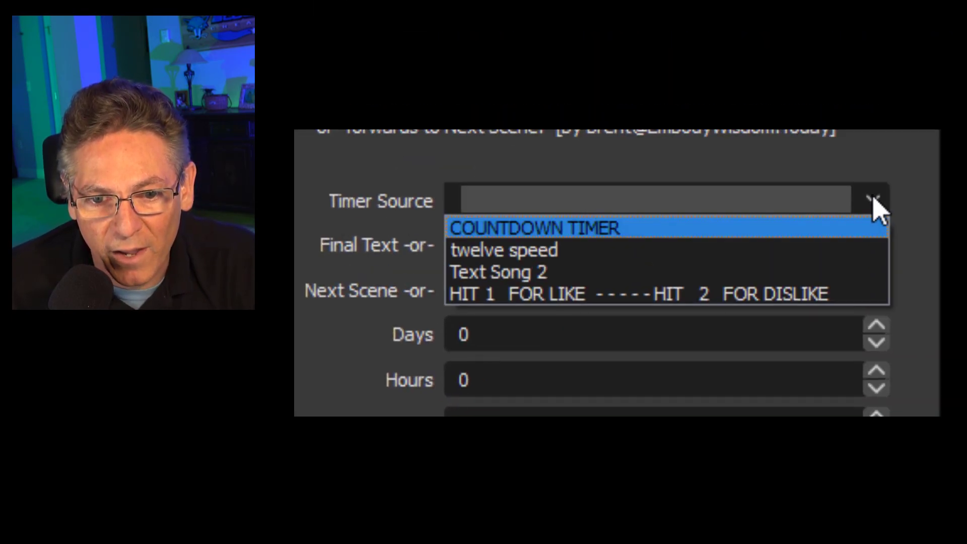
{"action": "left_click", "coordinate": [639, 232]}
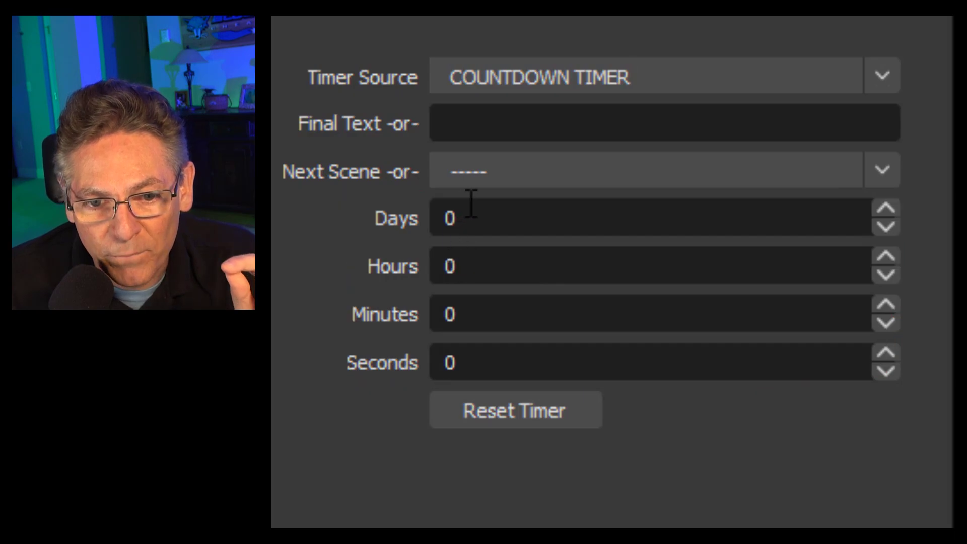
- Enter 1 in Minutes and 30 in Seconds, leaving days and hours at 0
{"action": "left_click", "coordinate": [894, 178]}
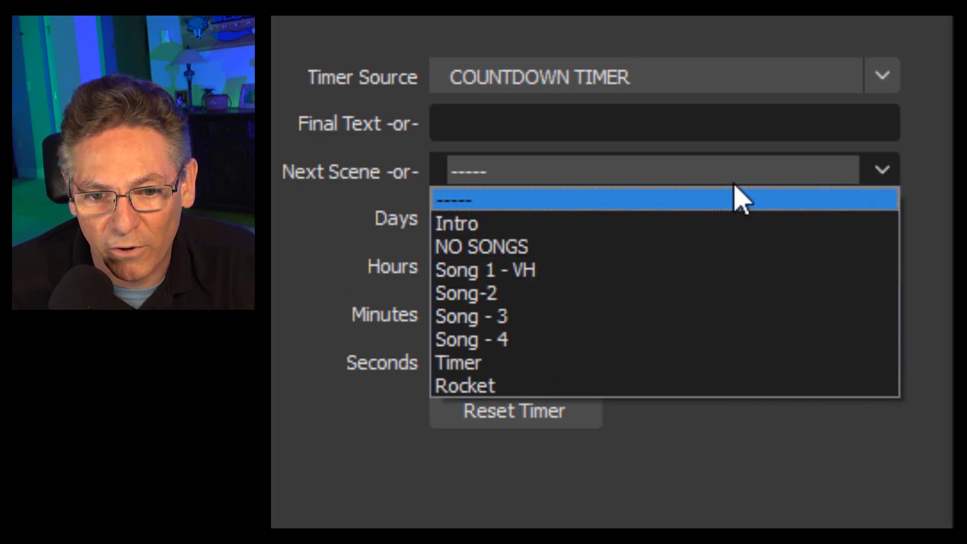
{"action": "key", "text": "Escape"}
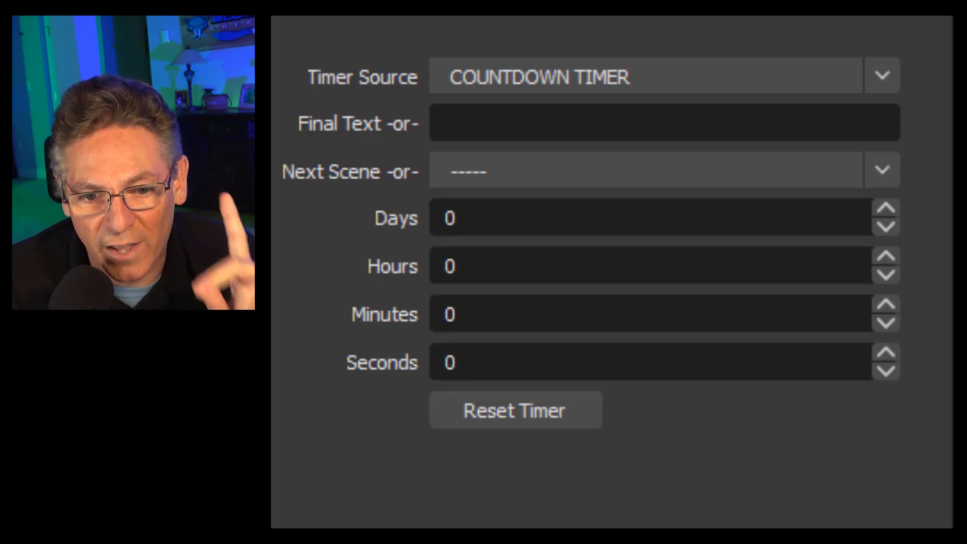
{"action": "double_click", "coordinate": [450, 315]}
{"action": "left_click", "coordinate": [485, 405]}
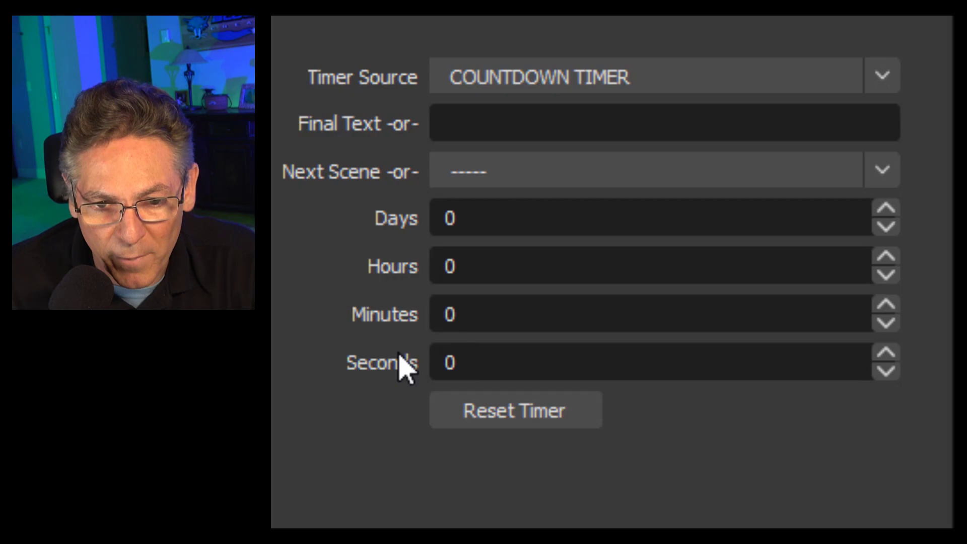
{"action": "double_click", "coordinate": [465, 316]}
{"action": "type", "text": "1"}
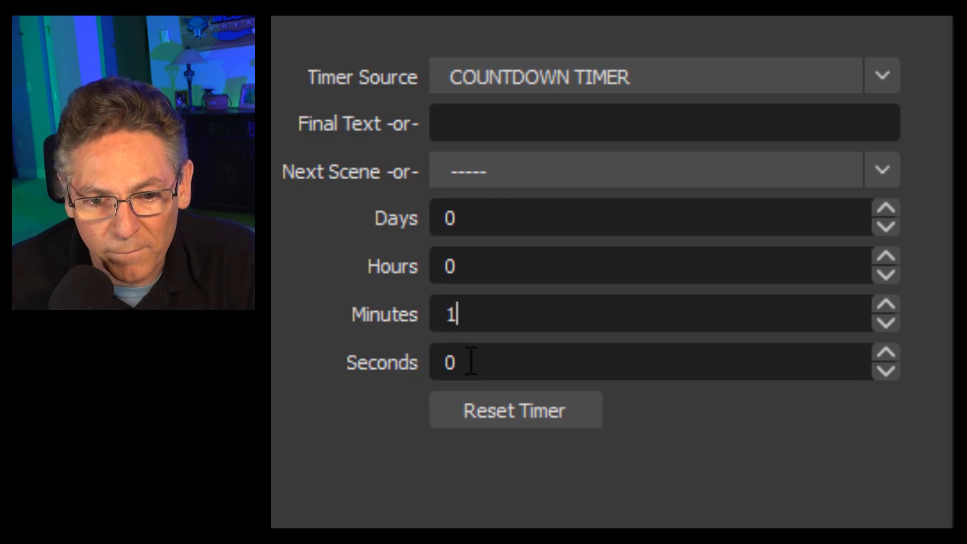
{"action": "double_click", "coordinate": [470, 361]}
{"action": "type", "text": "30"}
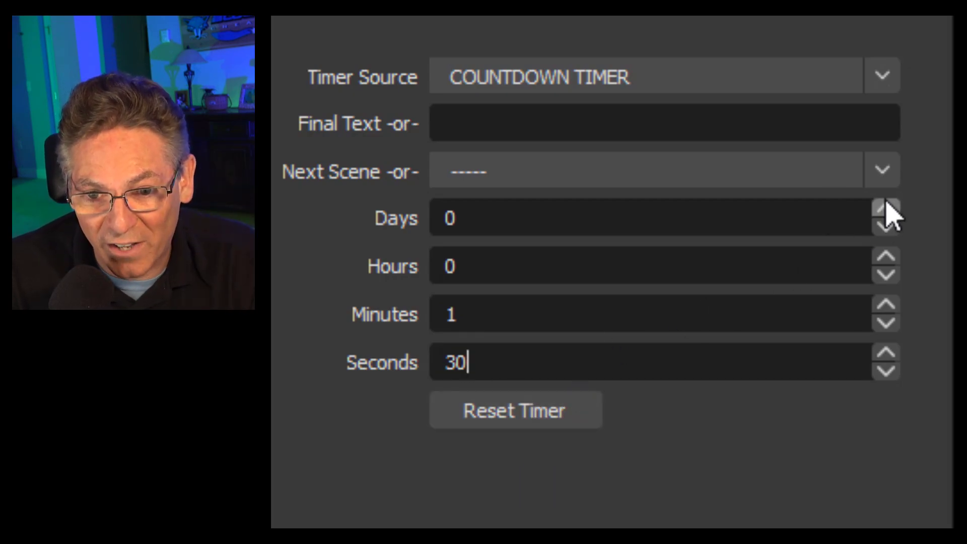
{"action": "left_click", "coordinate": [880, 173]}
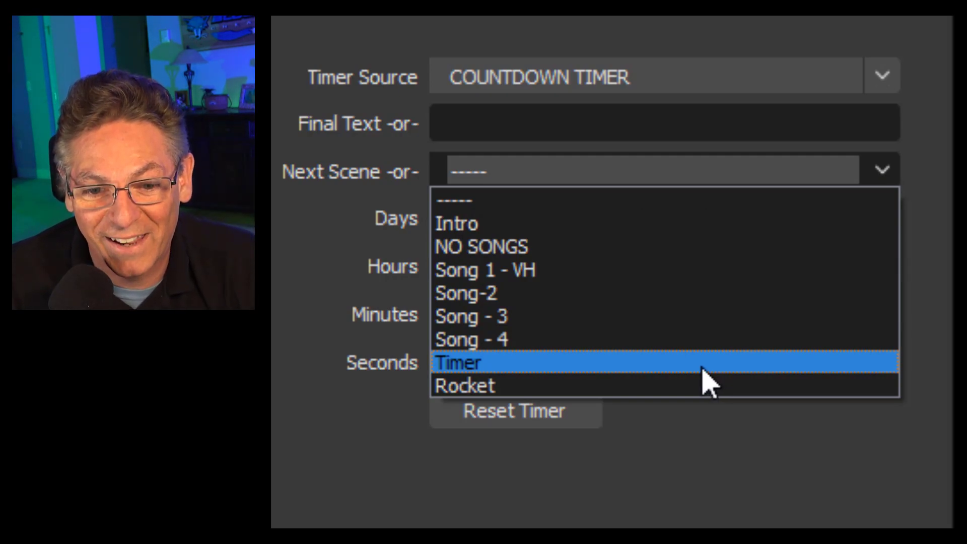
{"action": "left_click", "coordinate": [689, 491]}
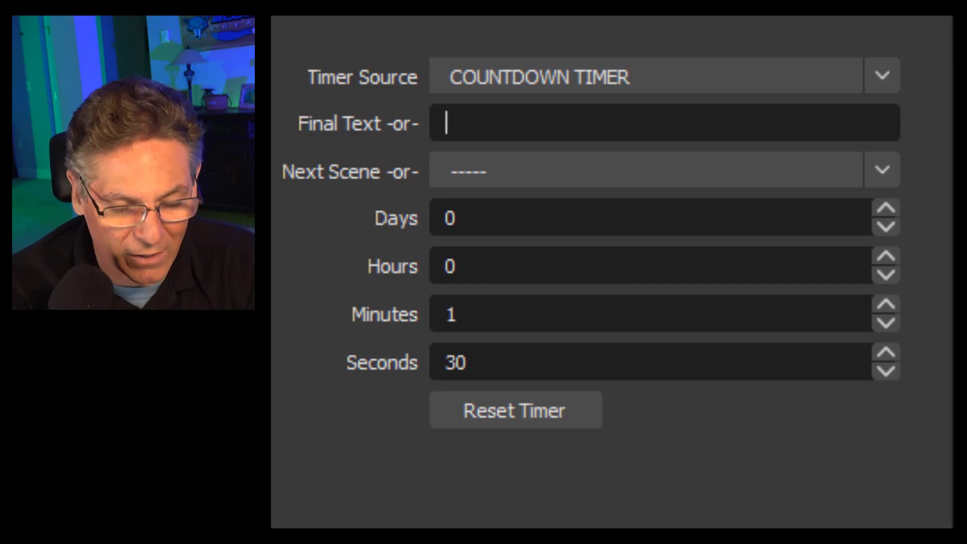
{"action": "type", "text": "HERE GO"}
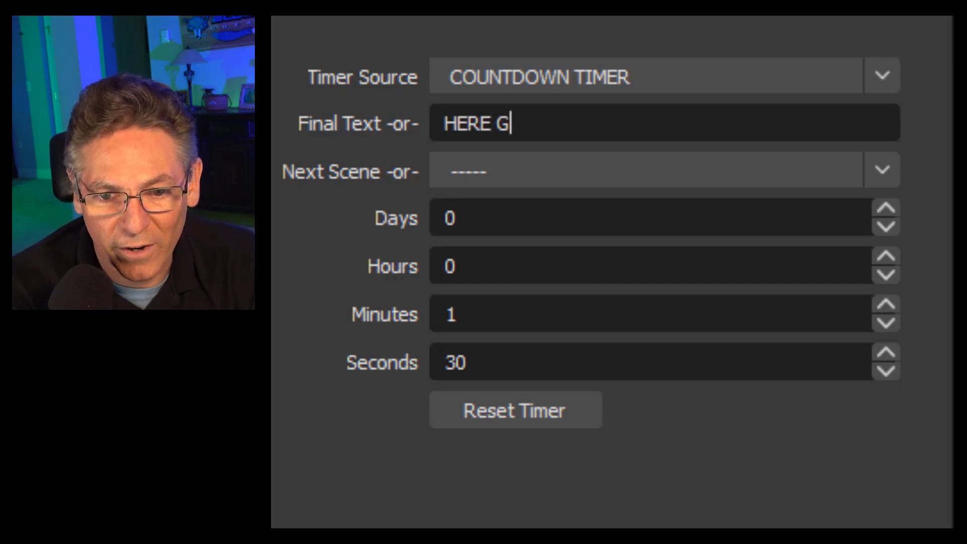
{"action": "key", "text": "BackSpace"}
{"action": "type", "text": "WE GO"}
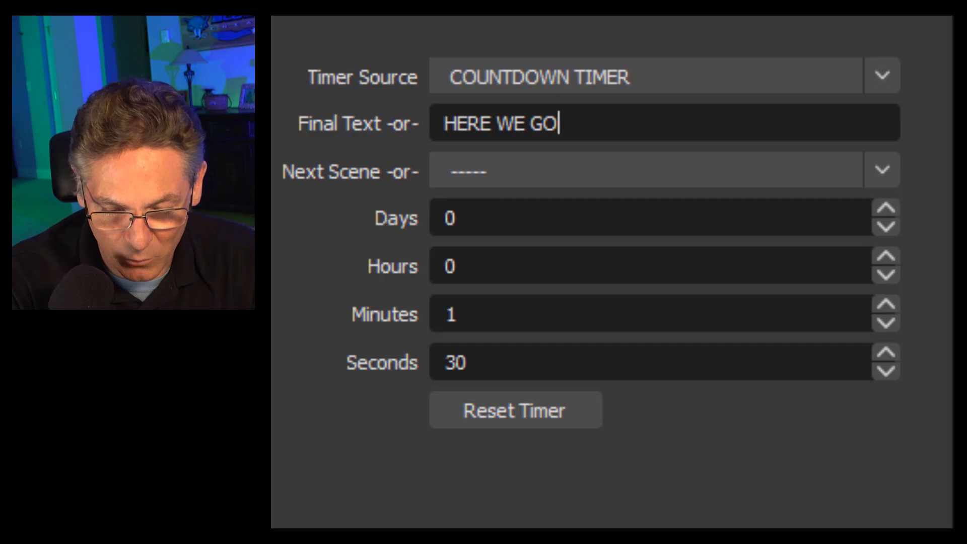
{"action": "key", "text": "BackSpace"}
{"action": "key", "text": "BackSpace"}
{"action": "key", "text": "BackSpace"}
{"action": "key", "text": "BackSpace"}
{"action": "key", "text": "BackSpace"}
{"action": "key", "text": "BackSpace"}
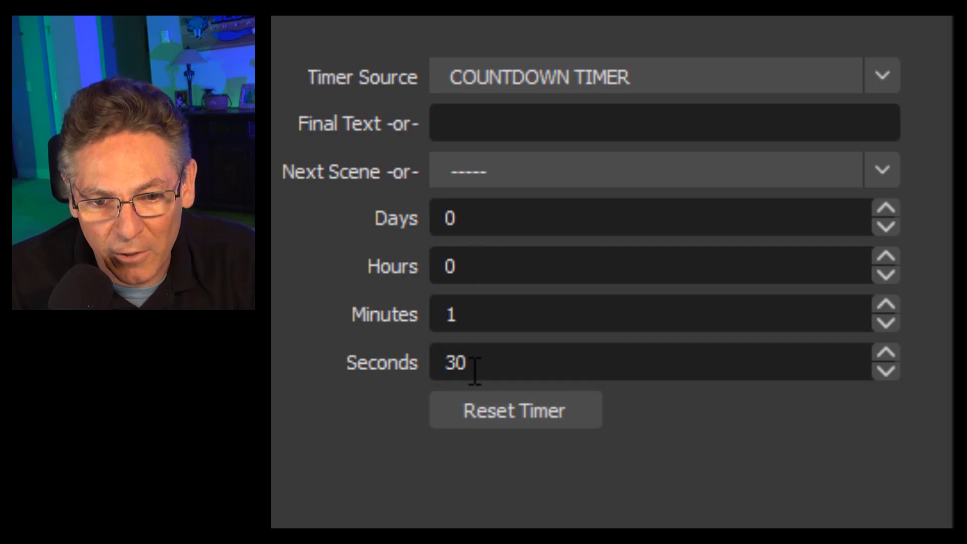
- Choose Rocket as the Next Scene and shift the countdown text up and left
{"action": "left_click", "coordinate": [879, 171]}
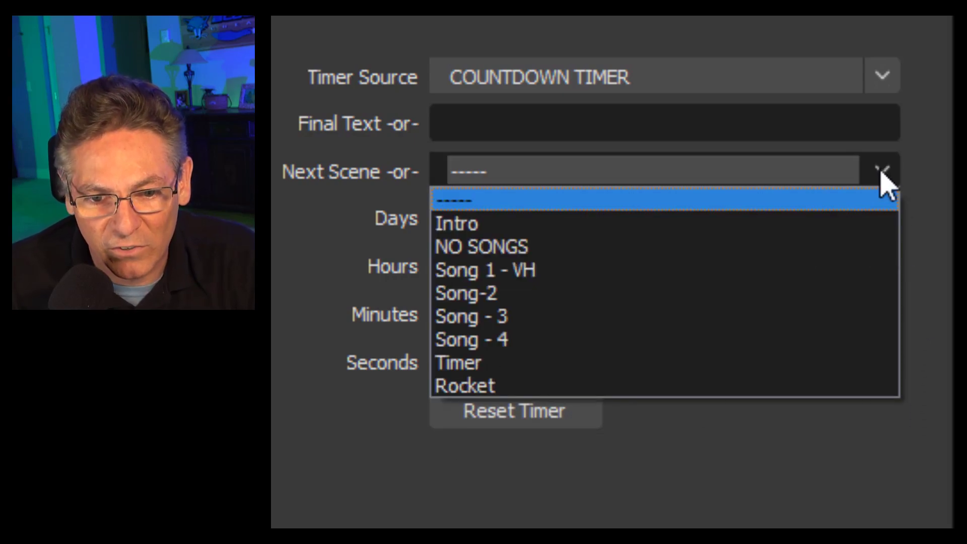
{"action": "left_click", "coordinate": [583, 388]}
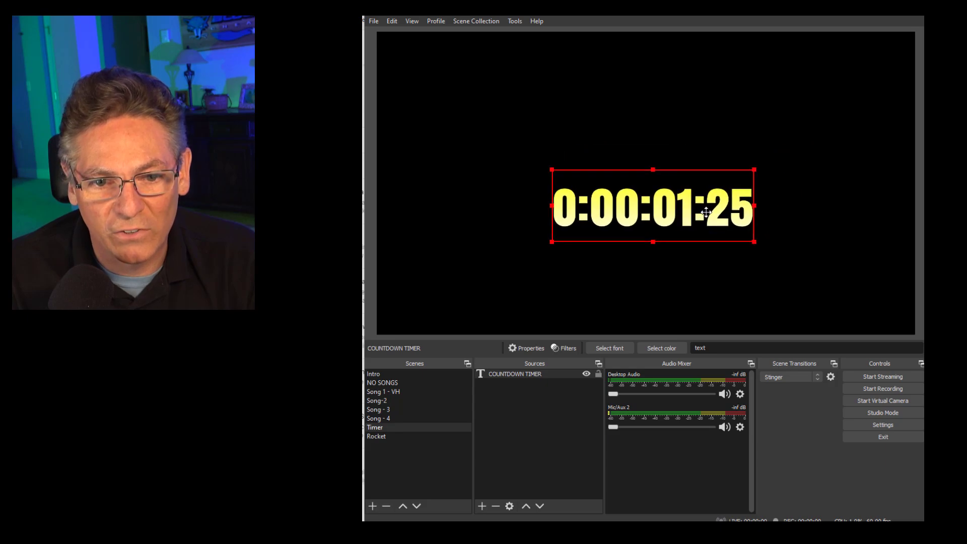
{"action": "left_click_drag", "start_coordinate": [706, 212], "coordinate": [697, 201]}
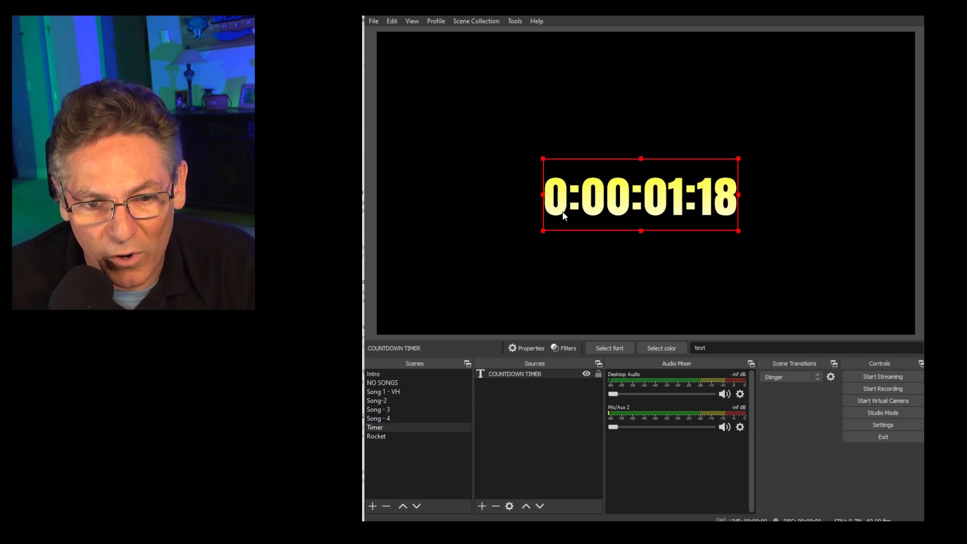
- Crop the countdown to minutes and seconds, enlarge it, and centre it in the preview
{"action": "key", "text": "alt"}
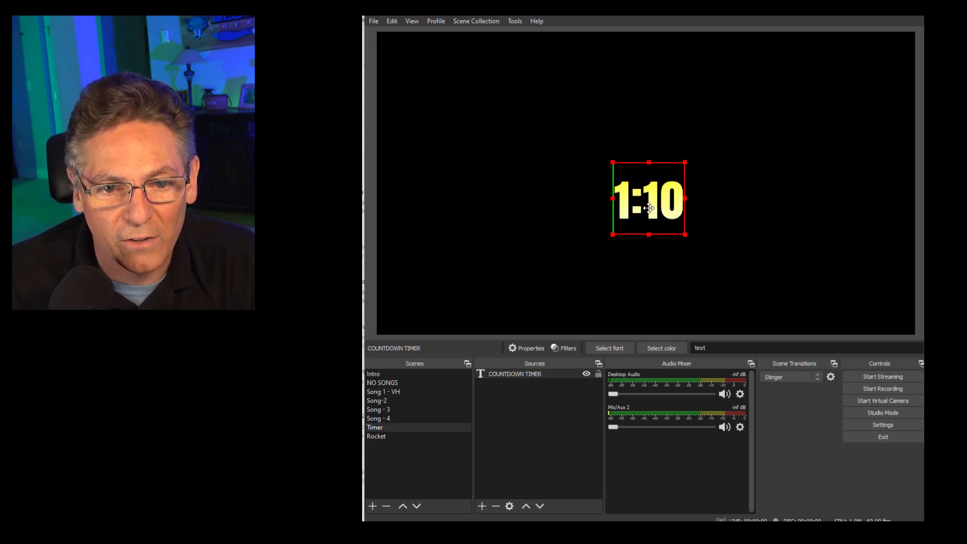
{"action": "left_click_drag", "start_coordinate": [689, 233], "coordinate": [757, 295]}
{"action": "left_click_drag", "start_coordinate": [700, 245], "coordinate": [668, 230]}
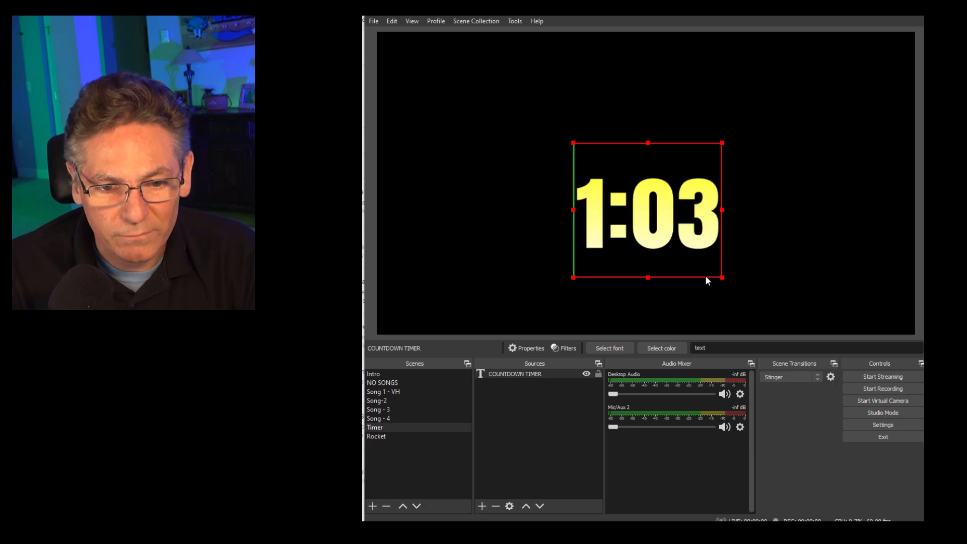